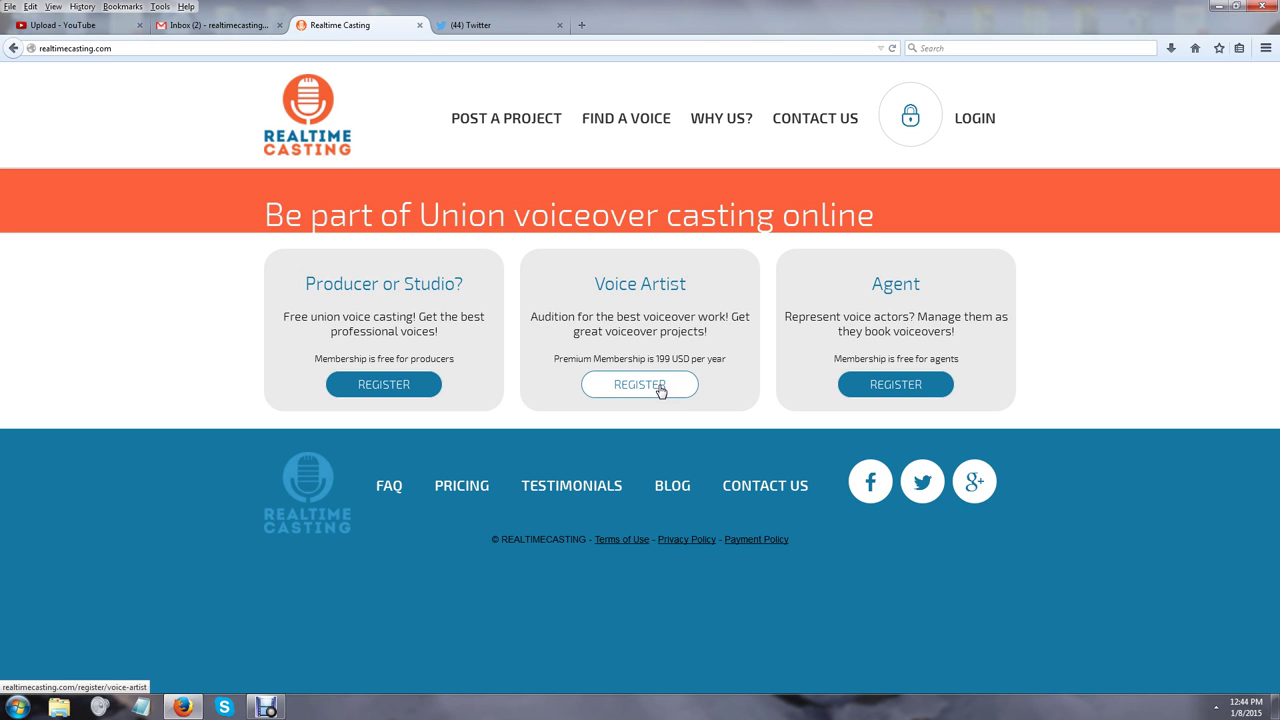
Open the Voice Artist Registration form and review the help notes beside its fields
left_click(640, 385)
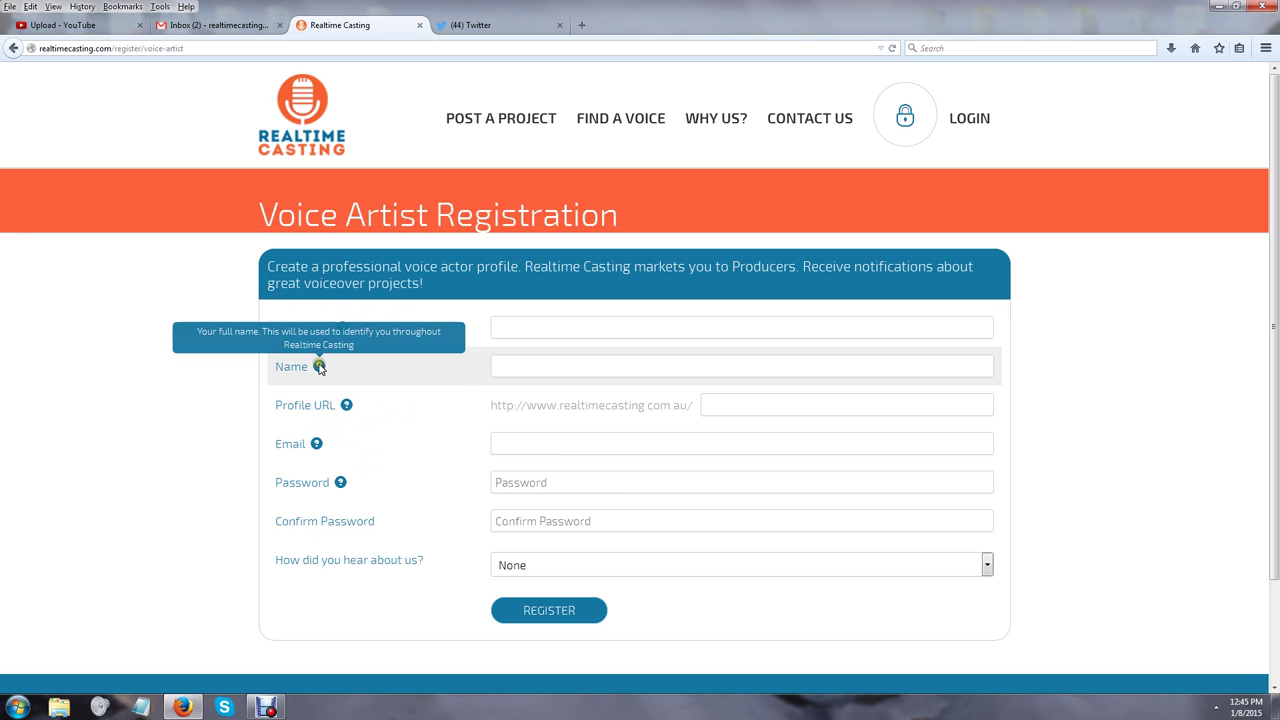
mouse_move(347, 404)
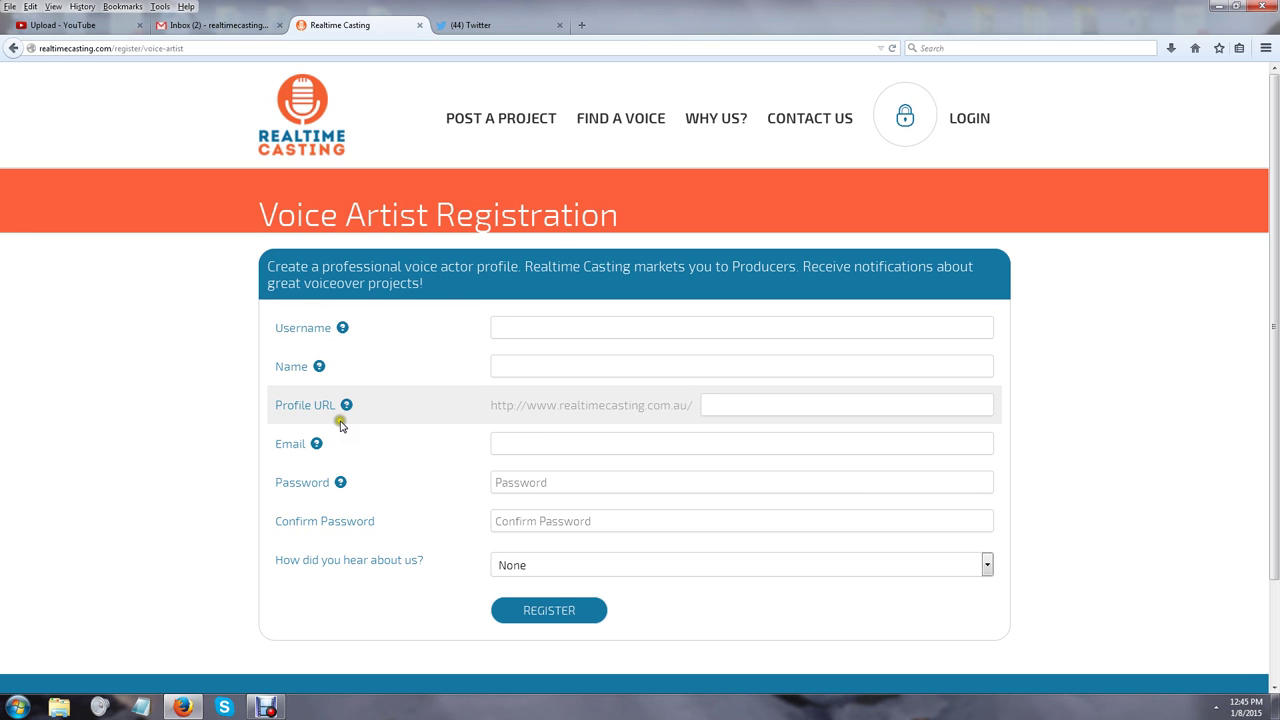
mouse_move(341, 485)
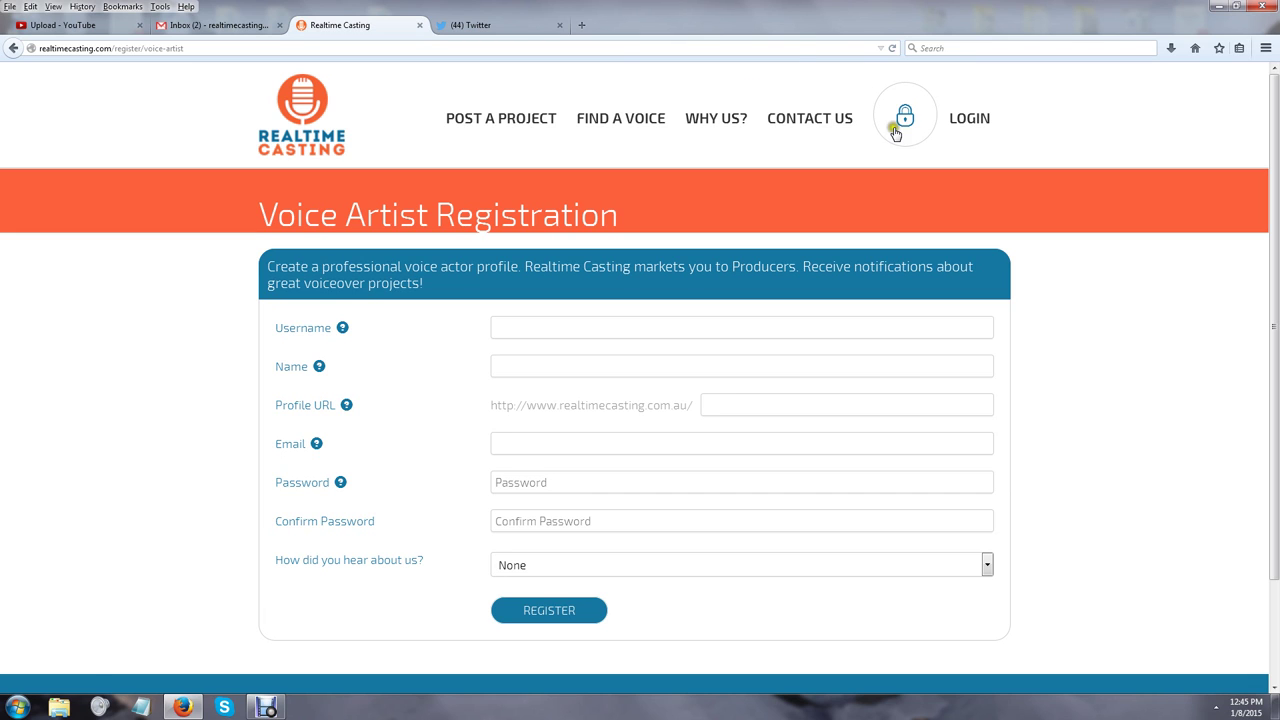
Log in to the voice artist account with its username and password
left_click(978, 117)
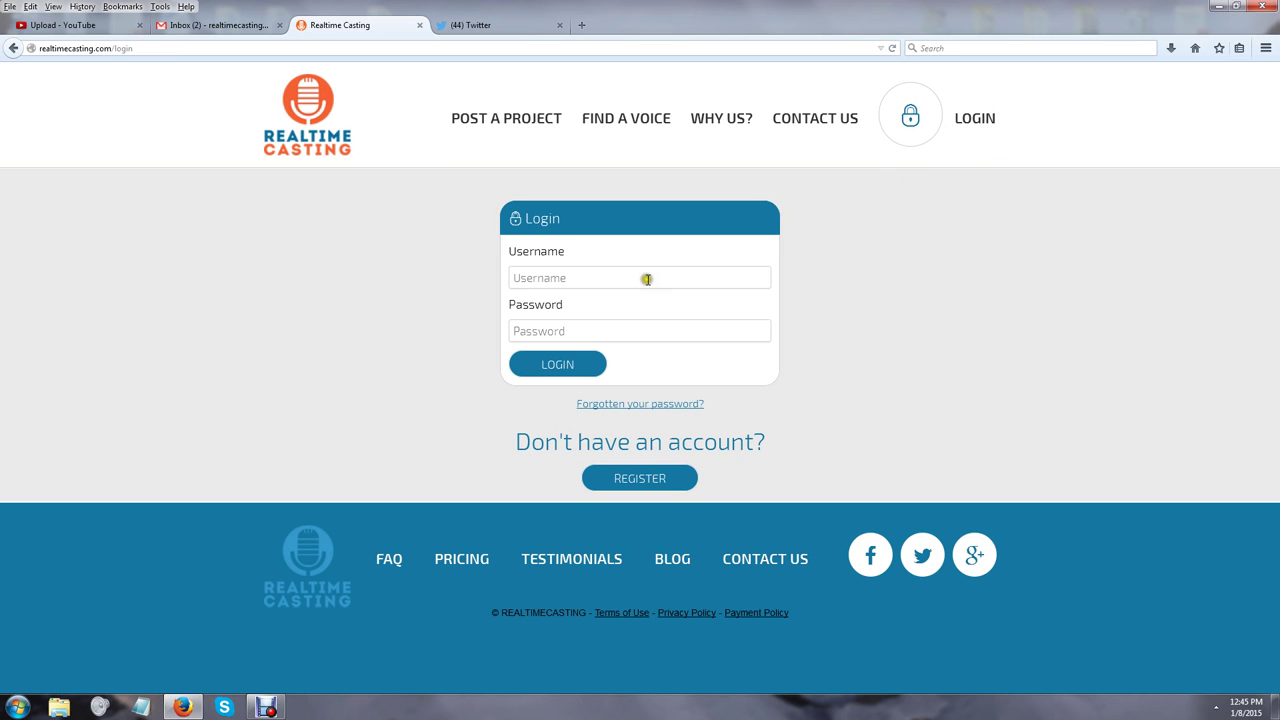
left_click(647, 279)
type("Test Robot")
key("Tab")
type("123456789")
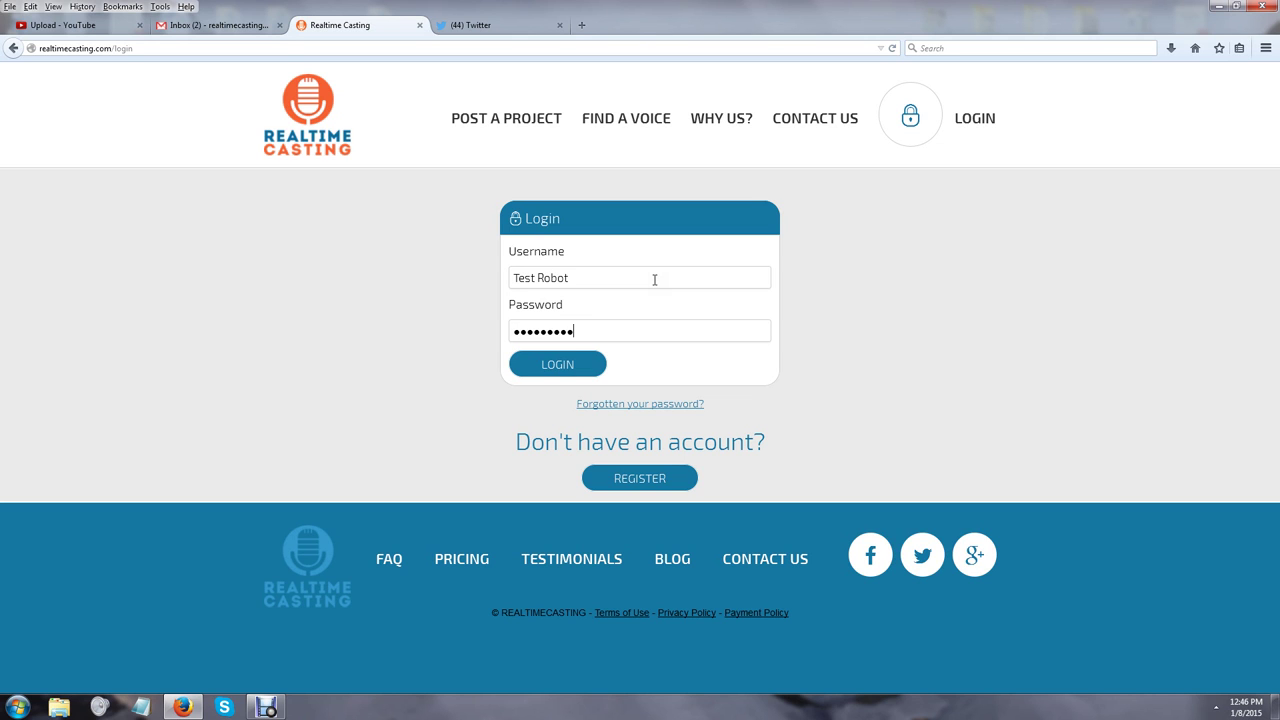
key("Return")
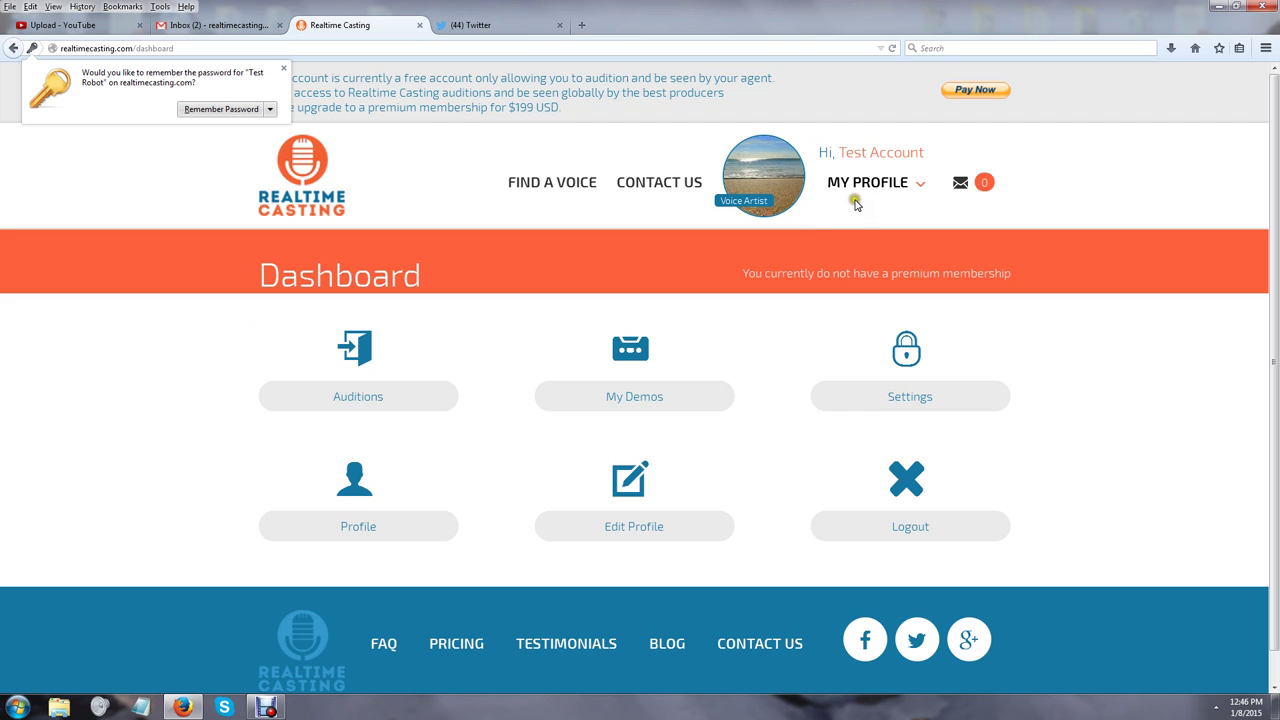
Dismiss the Windows colour-scheme prompt and go to Edit Profile from the MY PROFILE menu
left_click(878, 176)
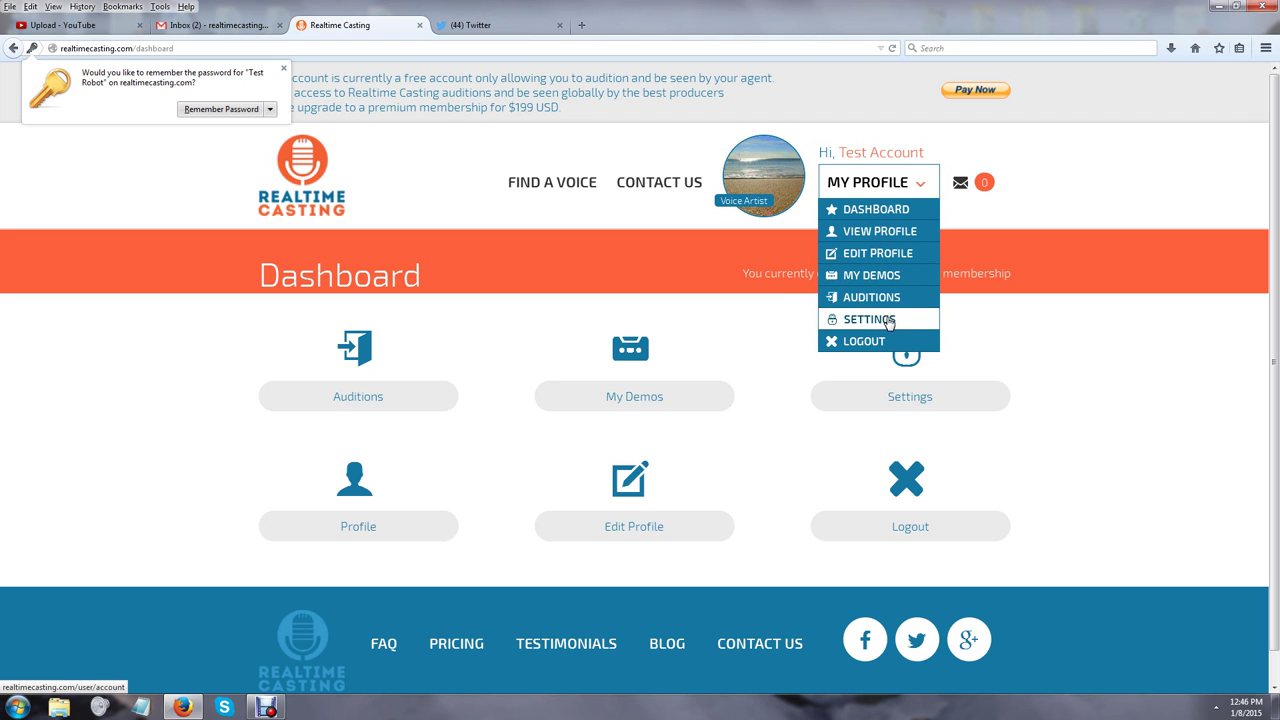
left_click(888, 297)
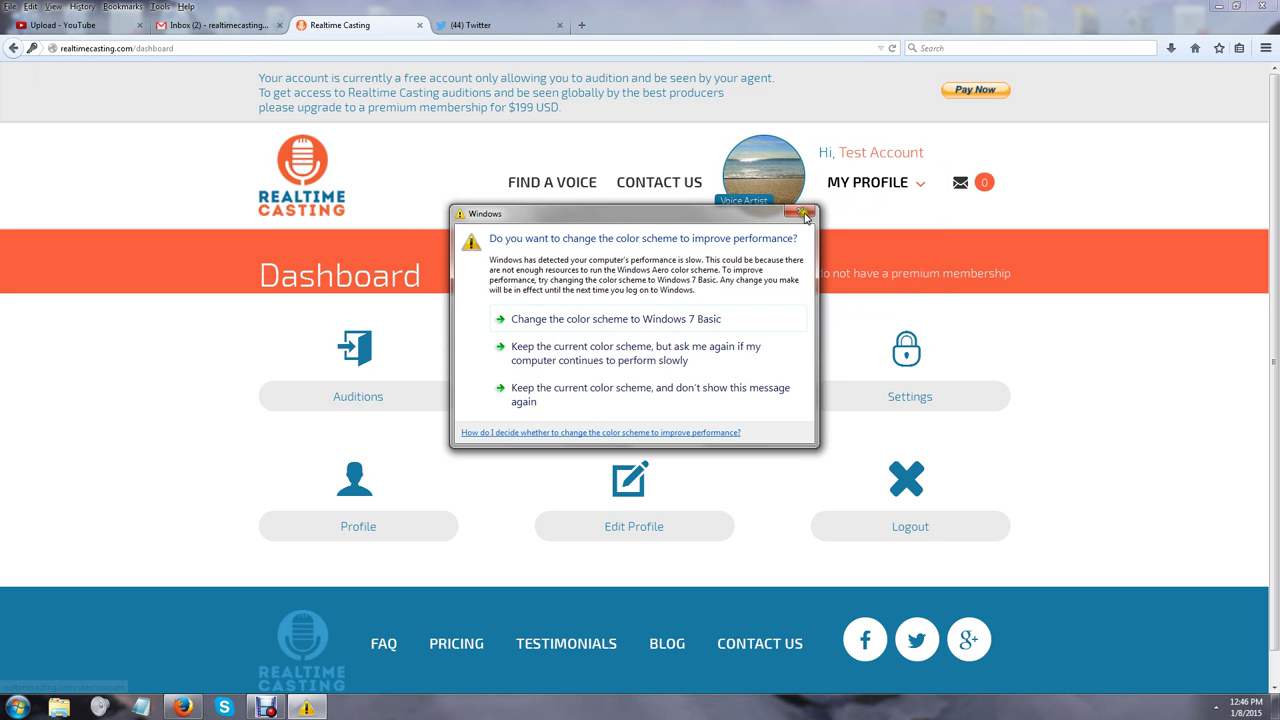
left_click(800, 211)
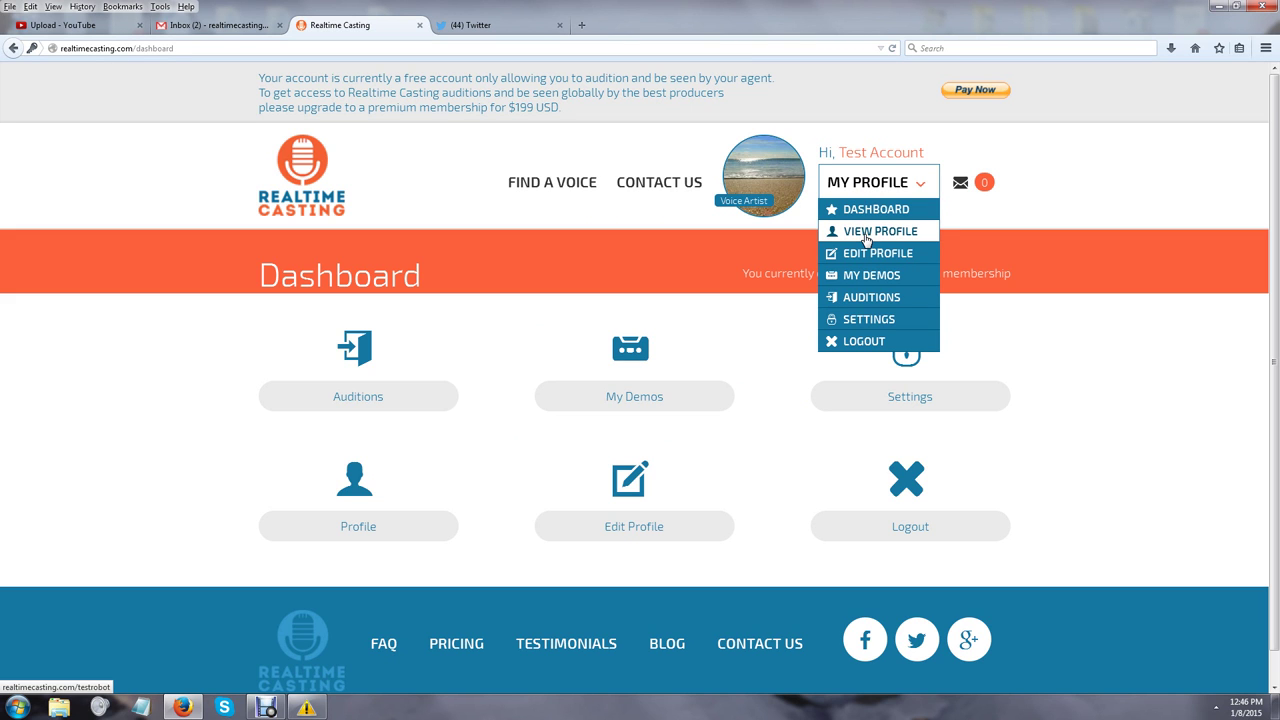
left_click(868, 256)
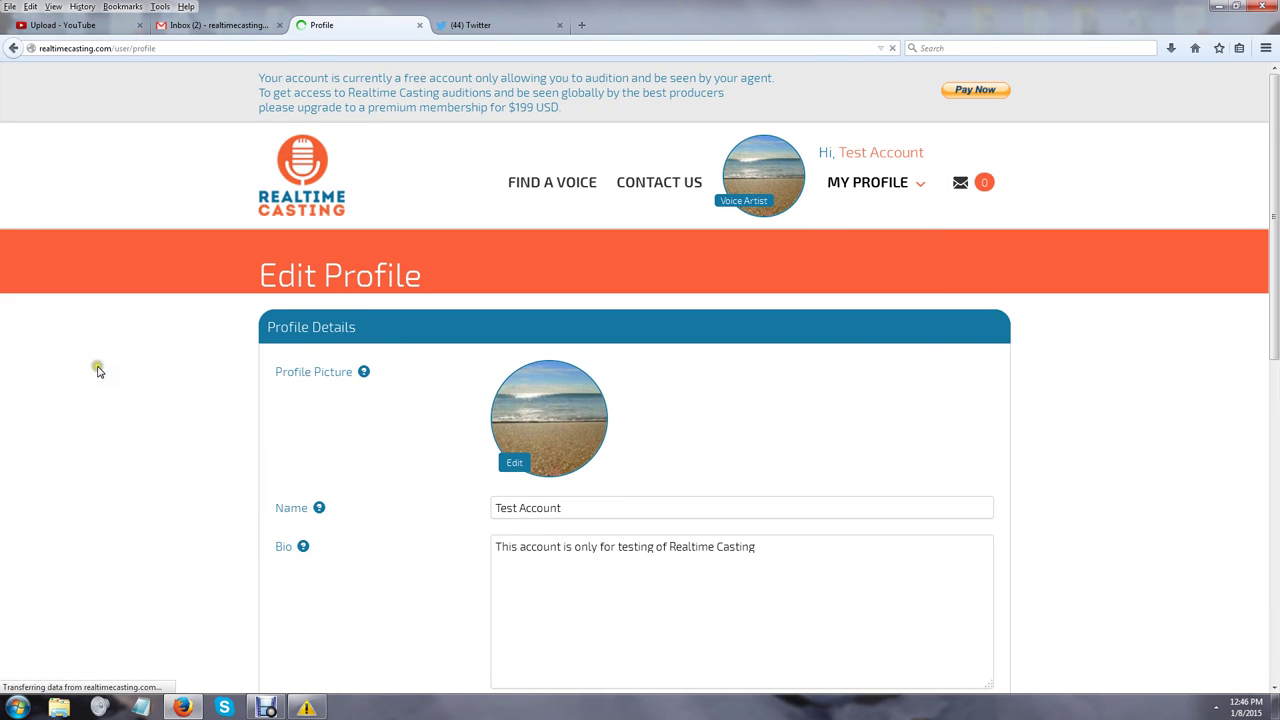
scroll(529, 429, "down", 2)
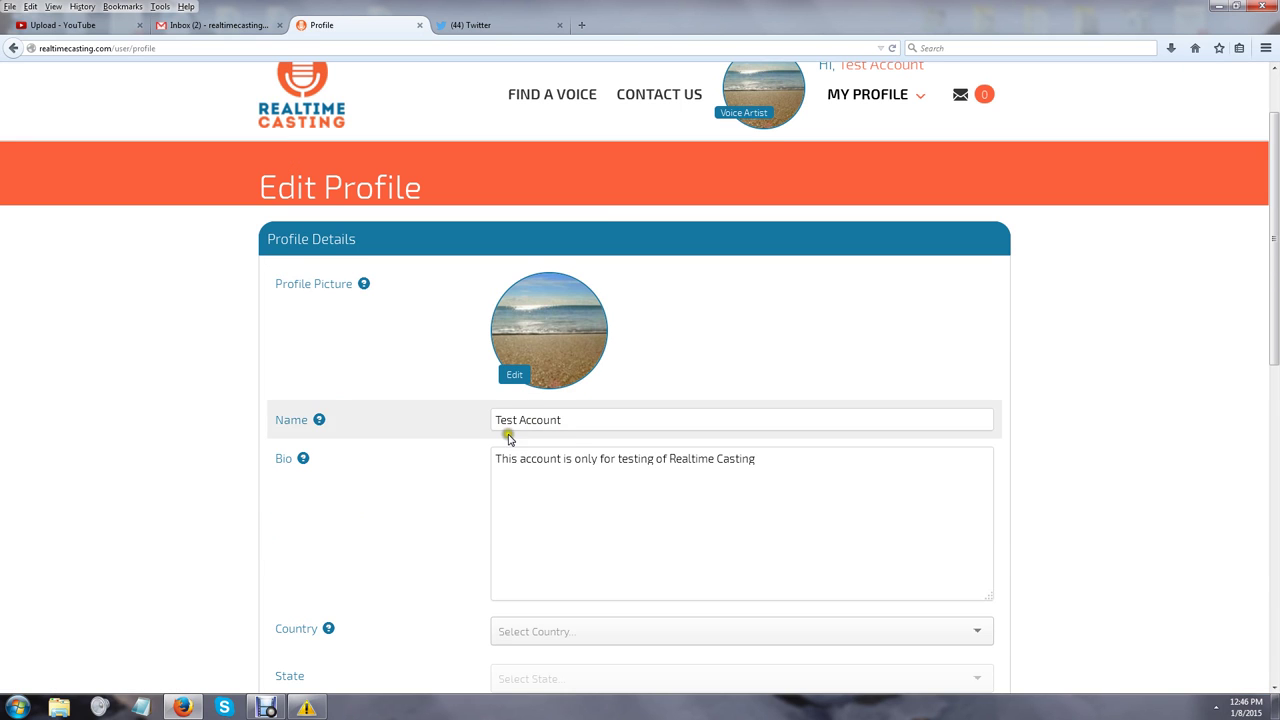
scroll(60, 374, "down", 4)
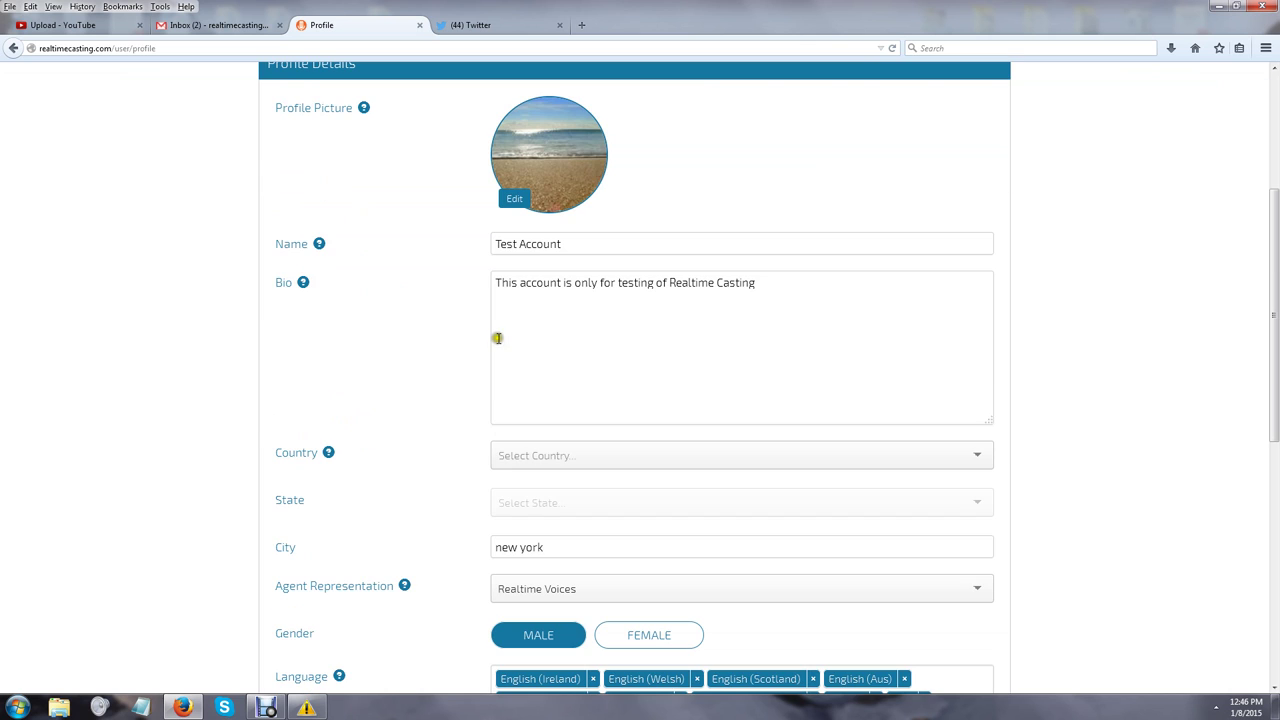
left_click_drag(806, 314, 449, 318)
mouse_move(303, 285)
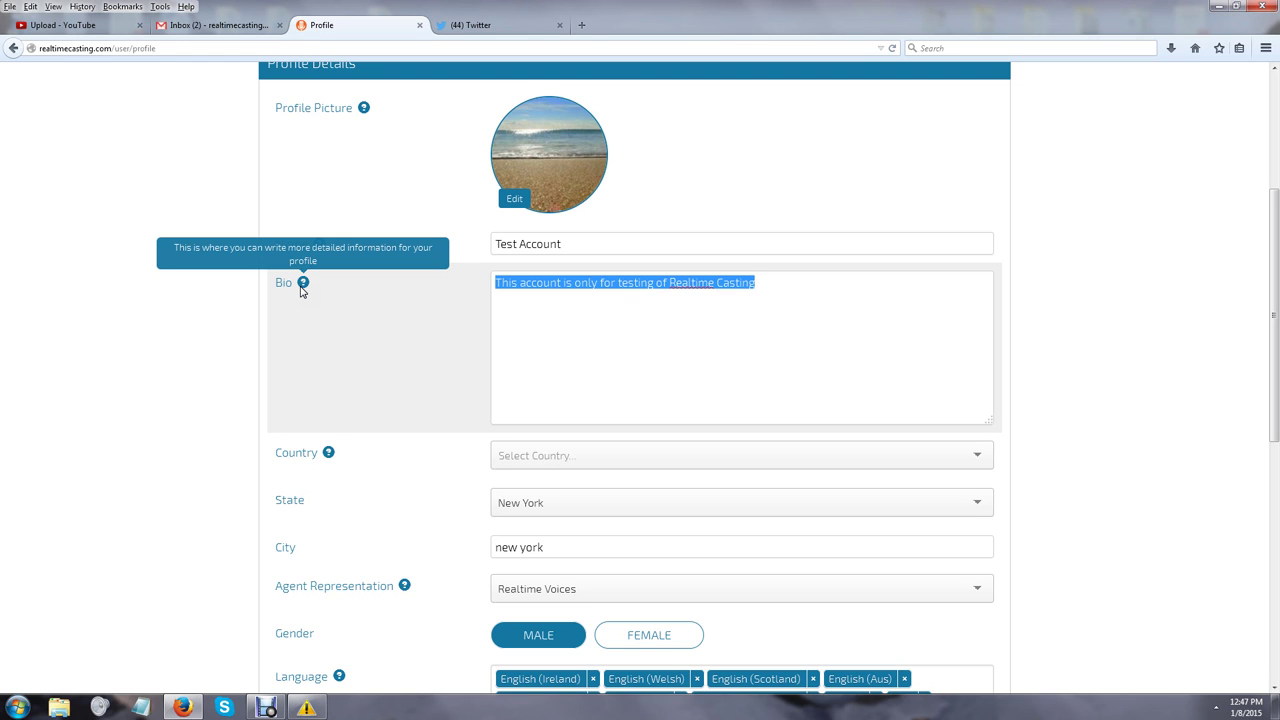
scroll(302, 290, "up", 5)
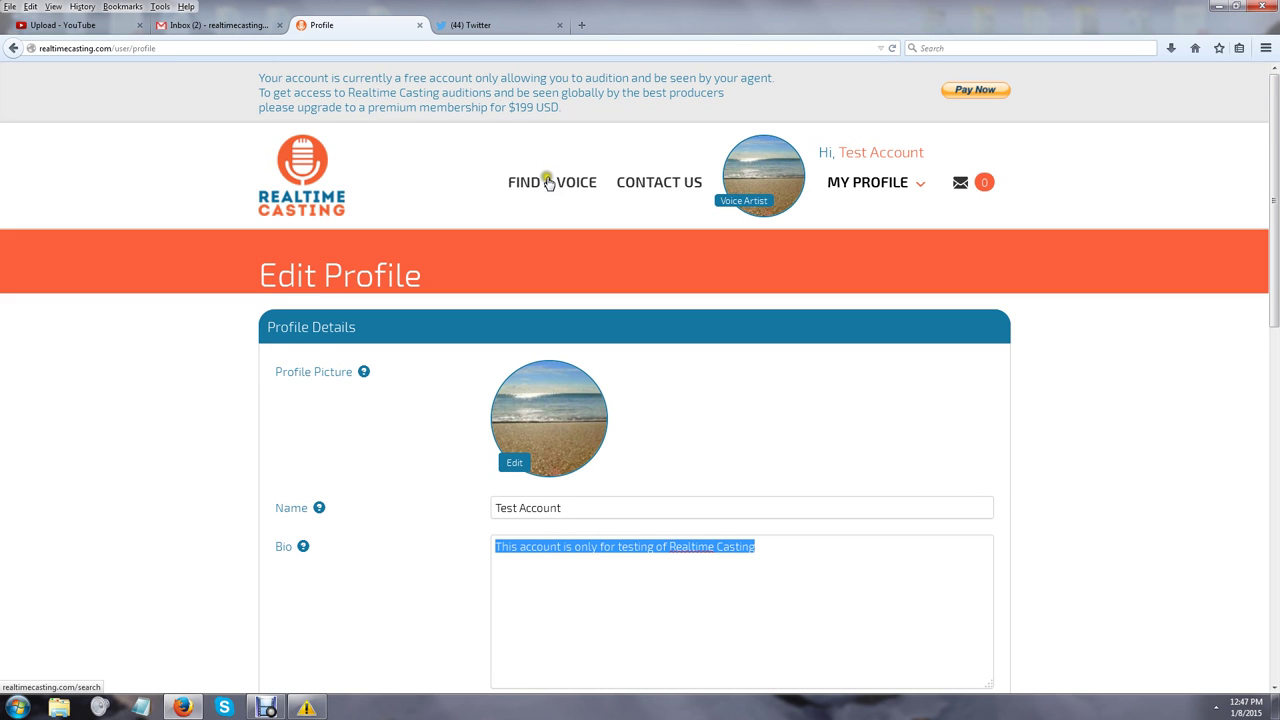
scroll(195, 472, "down", 3)
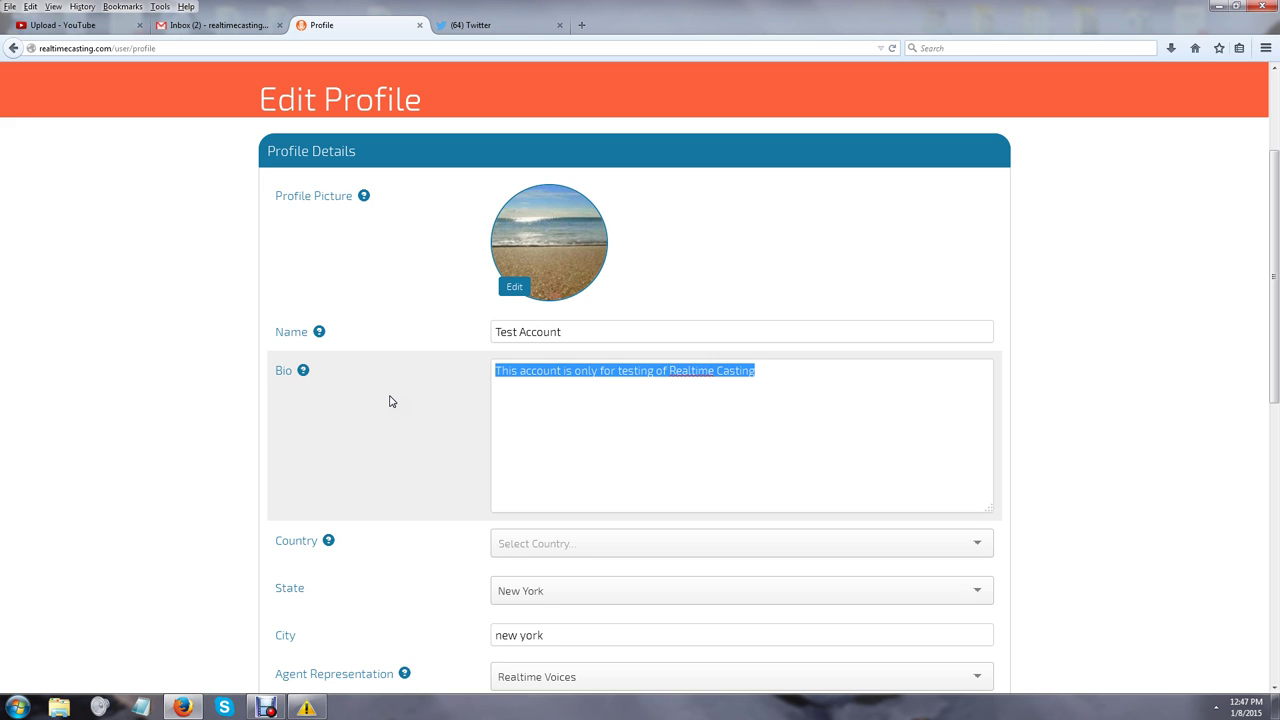
Set the country to United States of America and the state to Arkansas
left_click(1046, 416)
scroll(1046, 424, "down", 1)
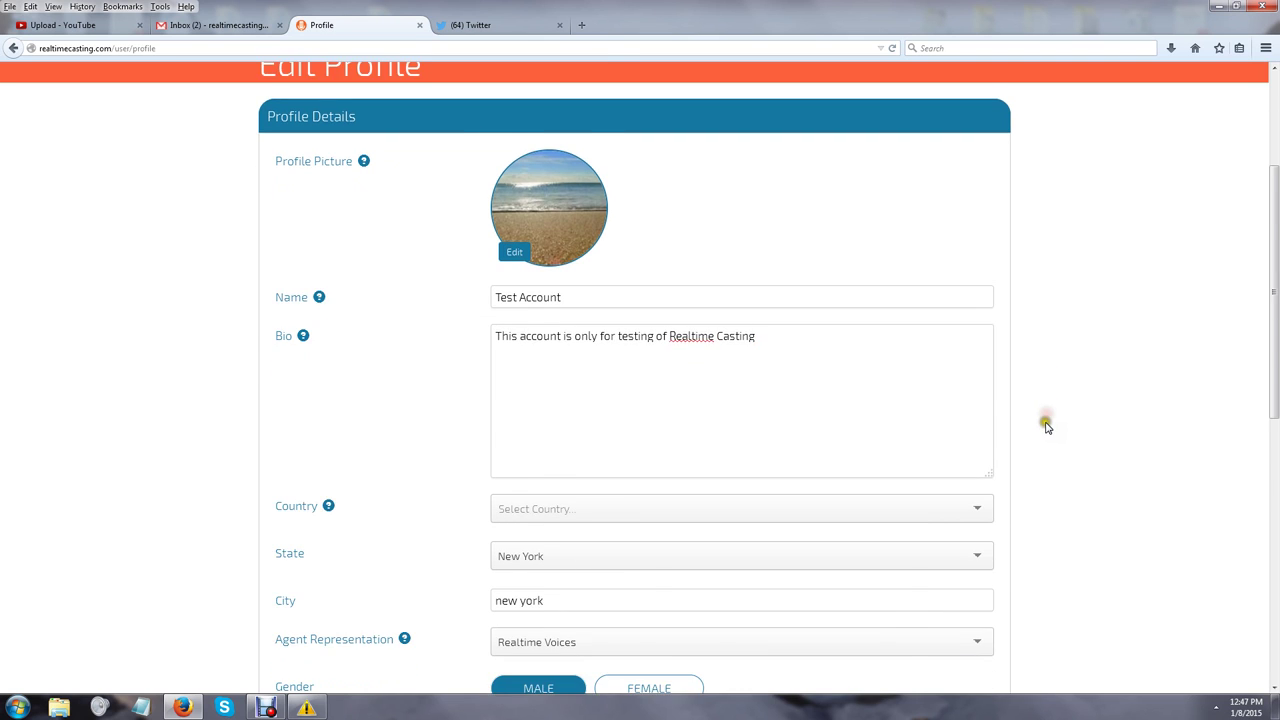
scroll(1046, 424, "down", 3)
left_click(598, 363)
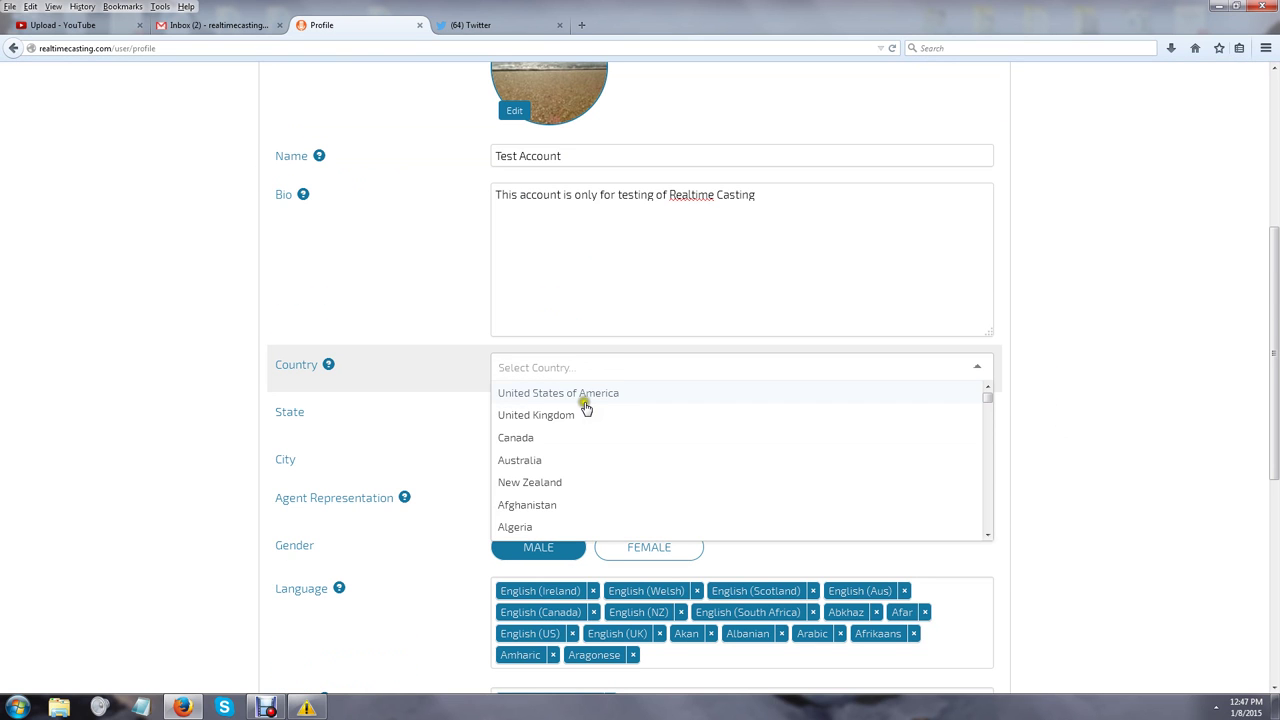
left_click(568, 393)
left_click(570, 423)
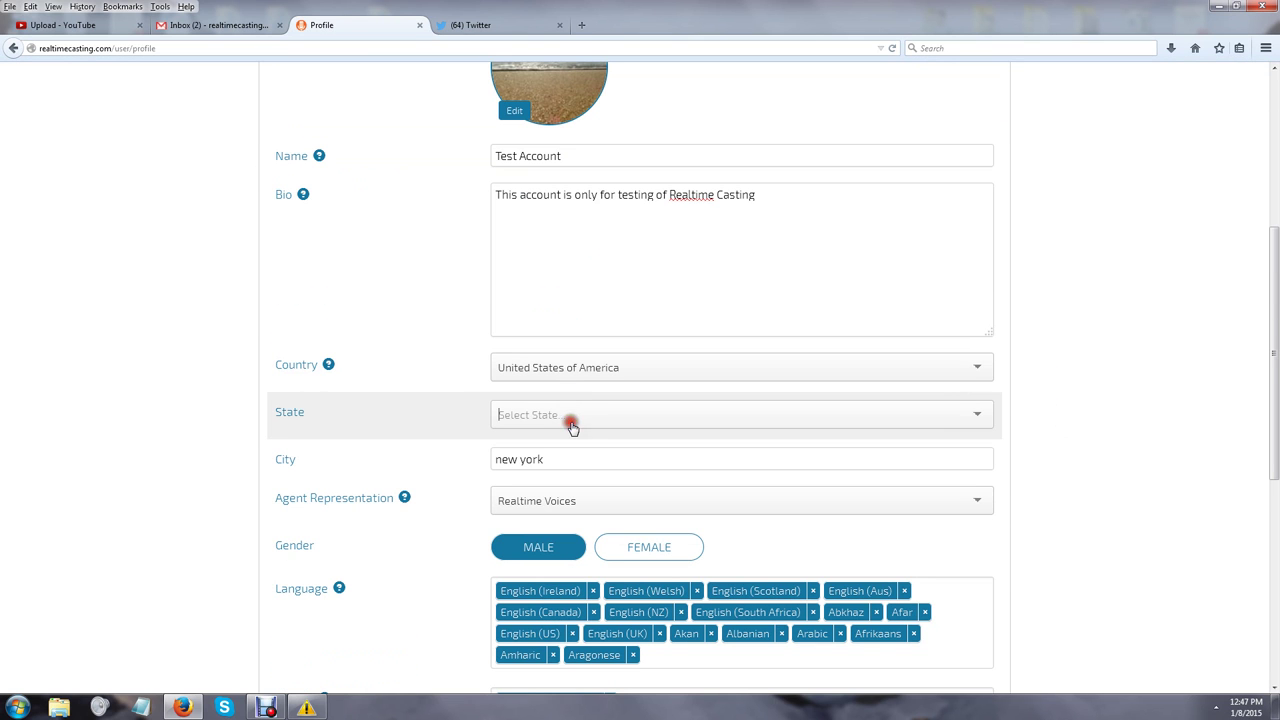
left_click(571, 514)
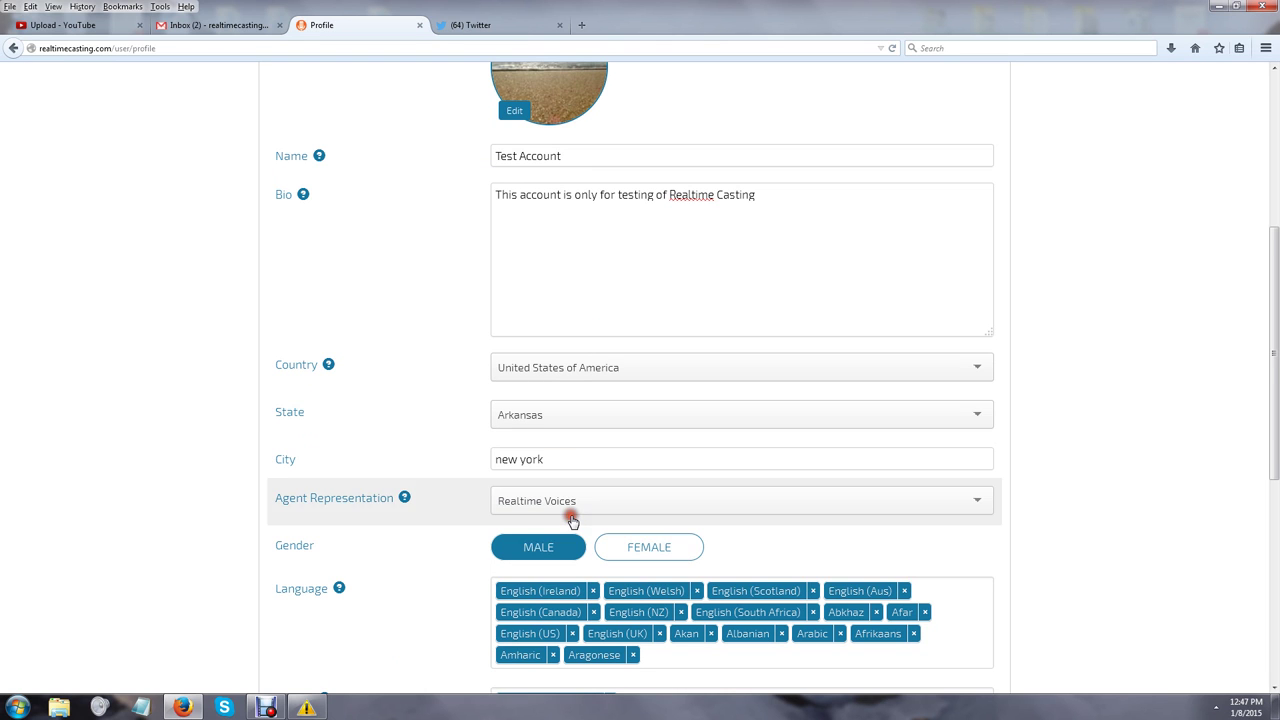
Browse the Agent Representation list, leaving it at Realtime Voices
scroll(480, 451, "down", 6)
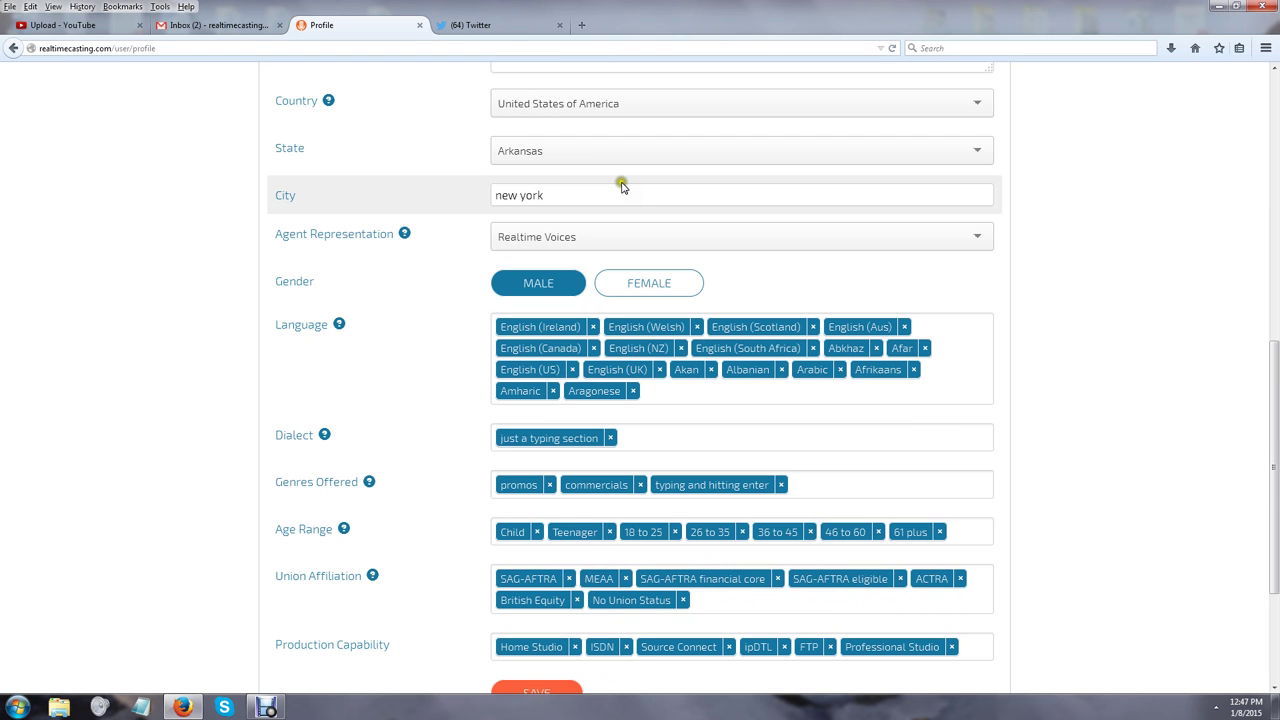
left_click(602, 239)
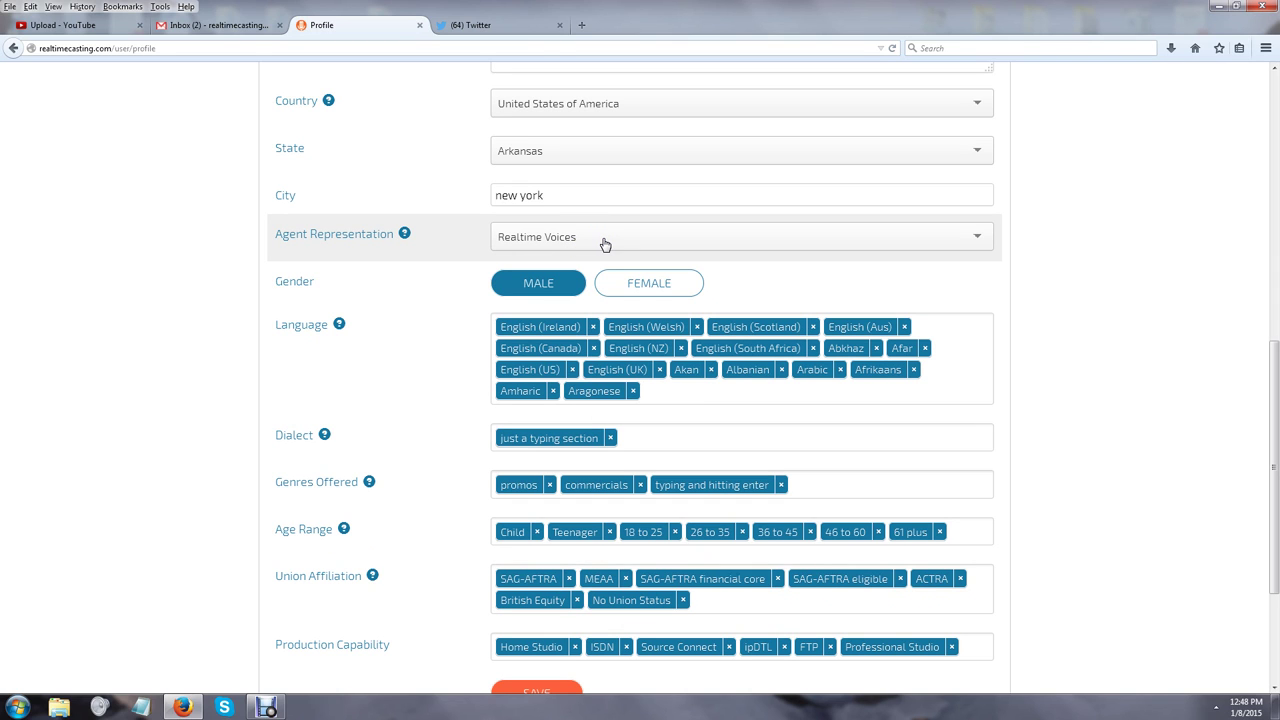
left_click(603, 240)
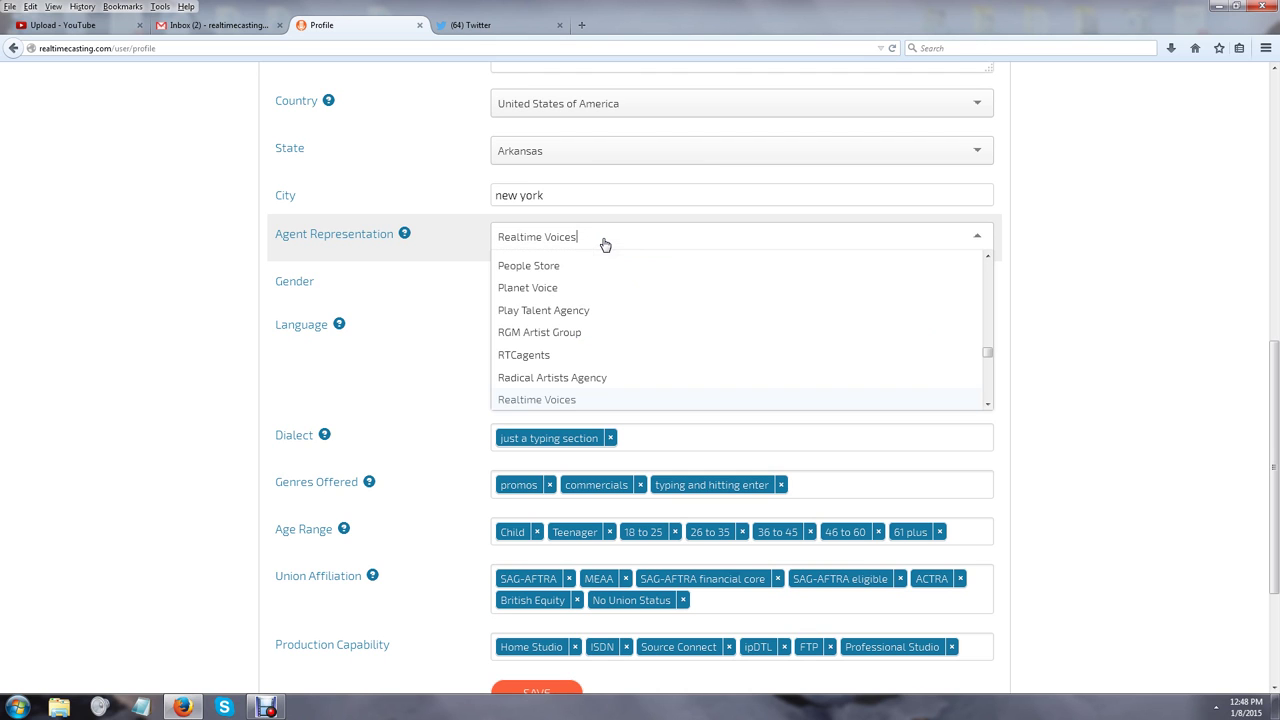
scroll(611, 290, "down", 2)
scroll(612, 291, "down", 6)
scroll(614, 291, "down", 3)
left_click(134, 221)
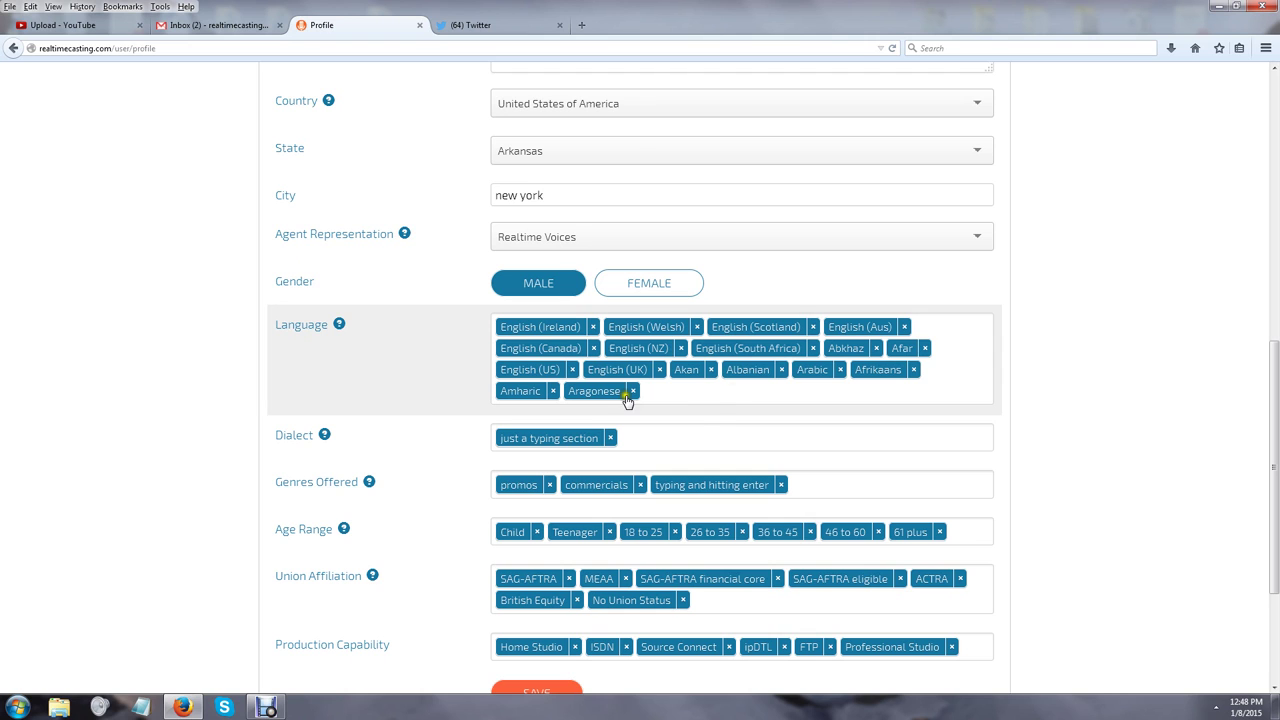
Add Avaric, Avestan, Aymara and further languages through Belarusian to the spoken languages
left_click(681, 400)
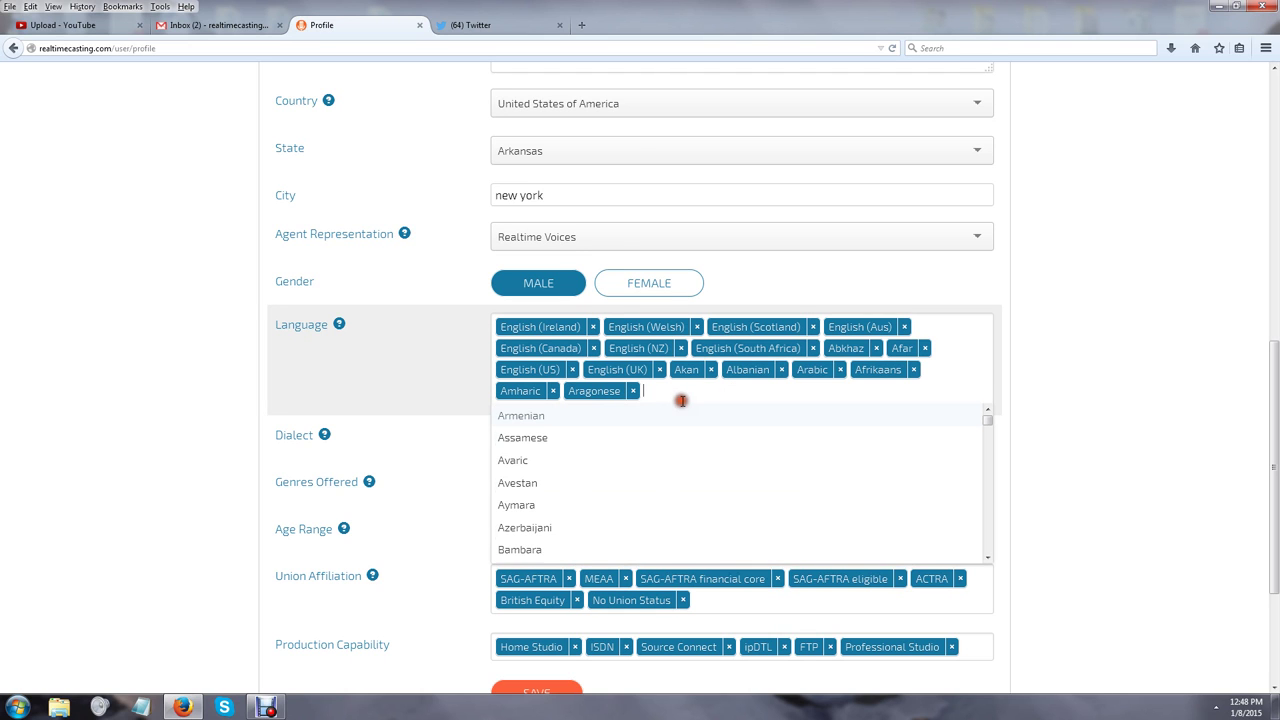
left_click(589, 460)
left_click(589, 462)
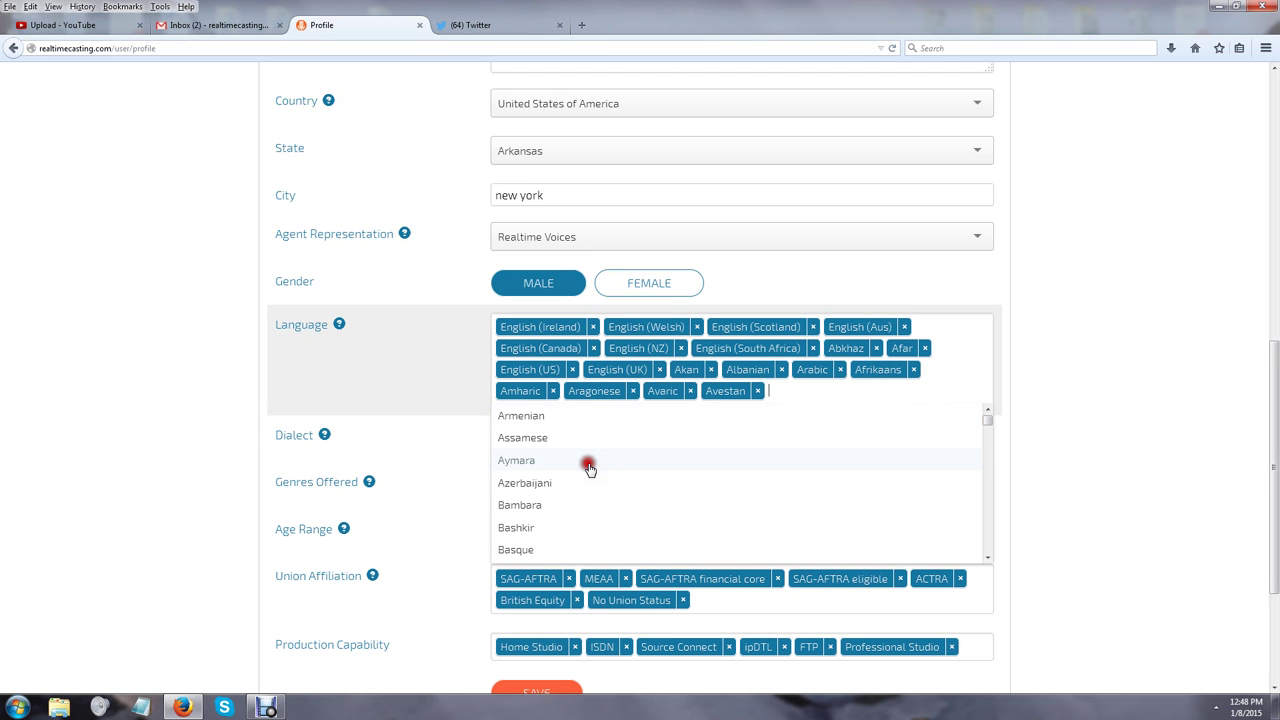
left_click(588, 462)
left_click(588, 462)
left_click(588, 462)
left_click(588, 462)
left_click(586, 460)
left_click(586, 460)
left_click(586, 460)
left_click(143, 353)
Add the dialect tag 'just a typing sections'
scroll(143, 353, "down", 5)
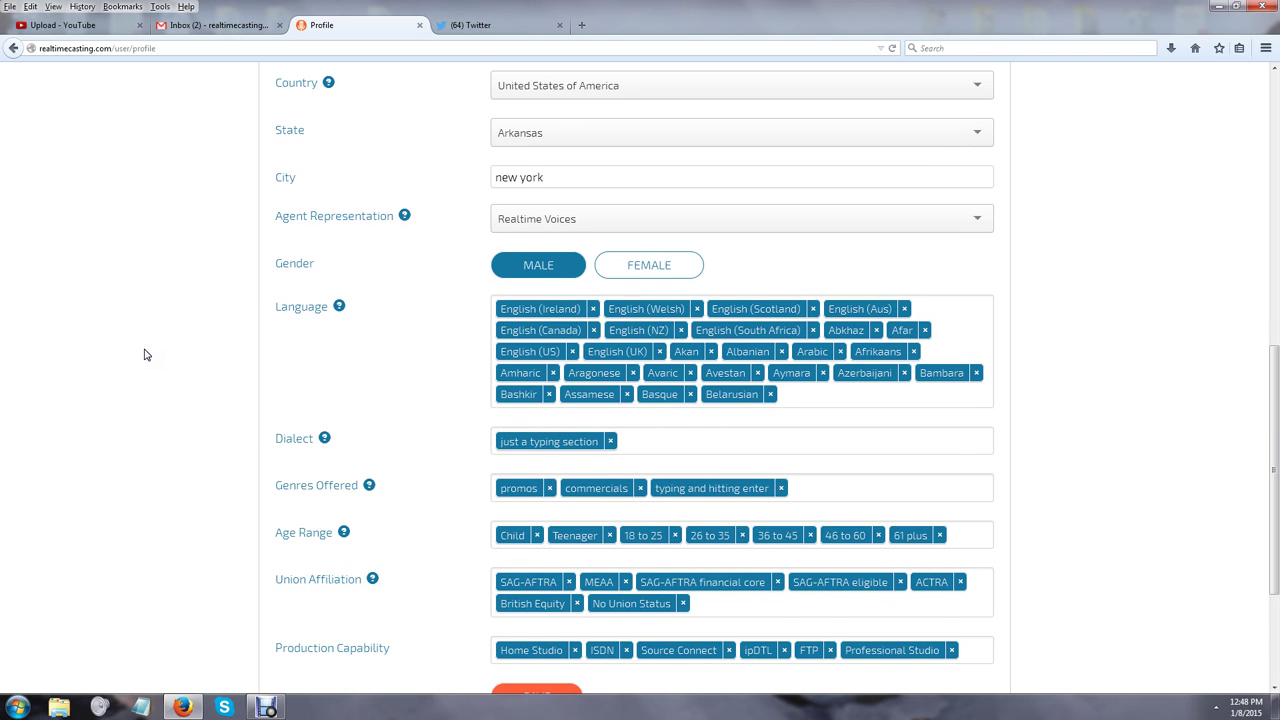
left_click(691, 241)
type("just a ")
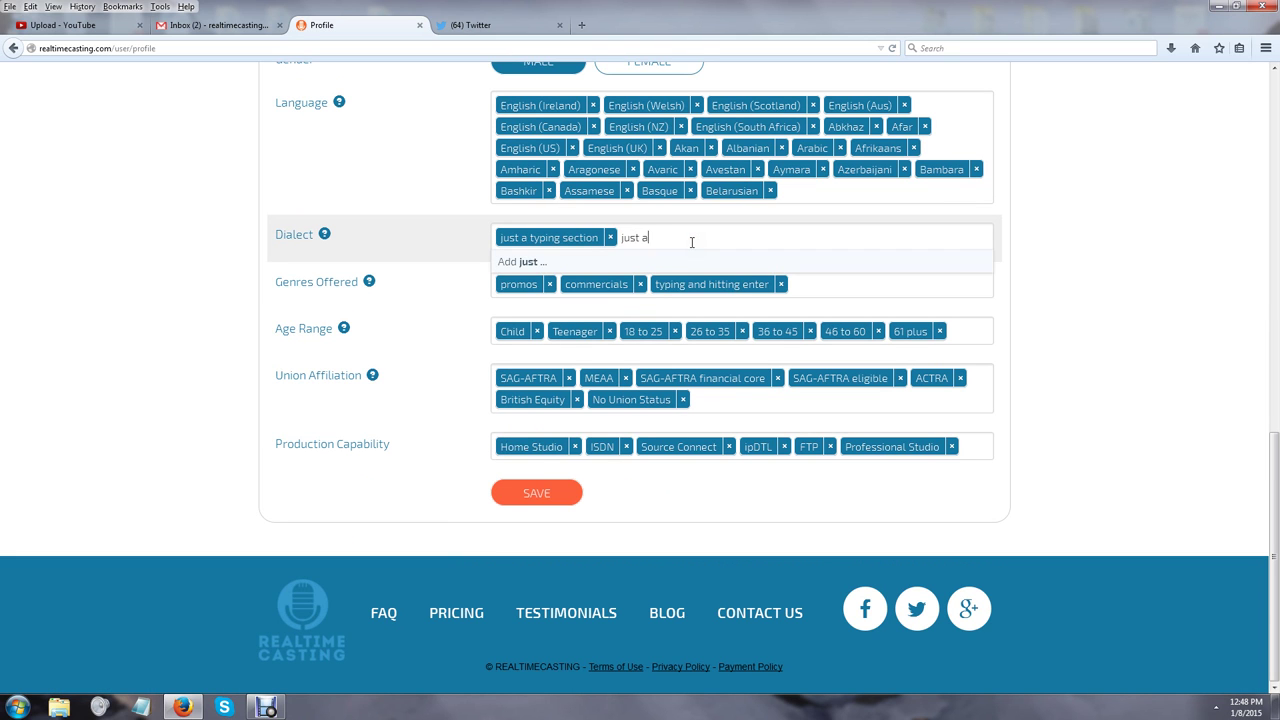
type("typing sections")
key("Return")
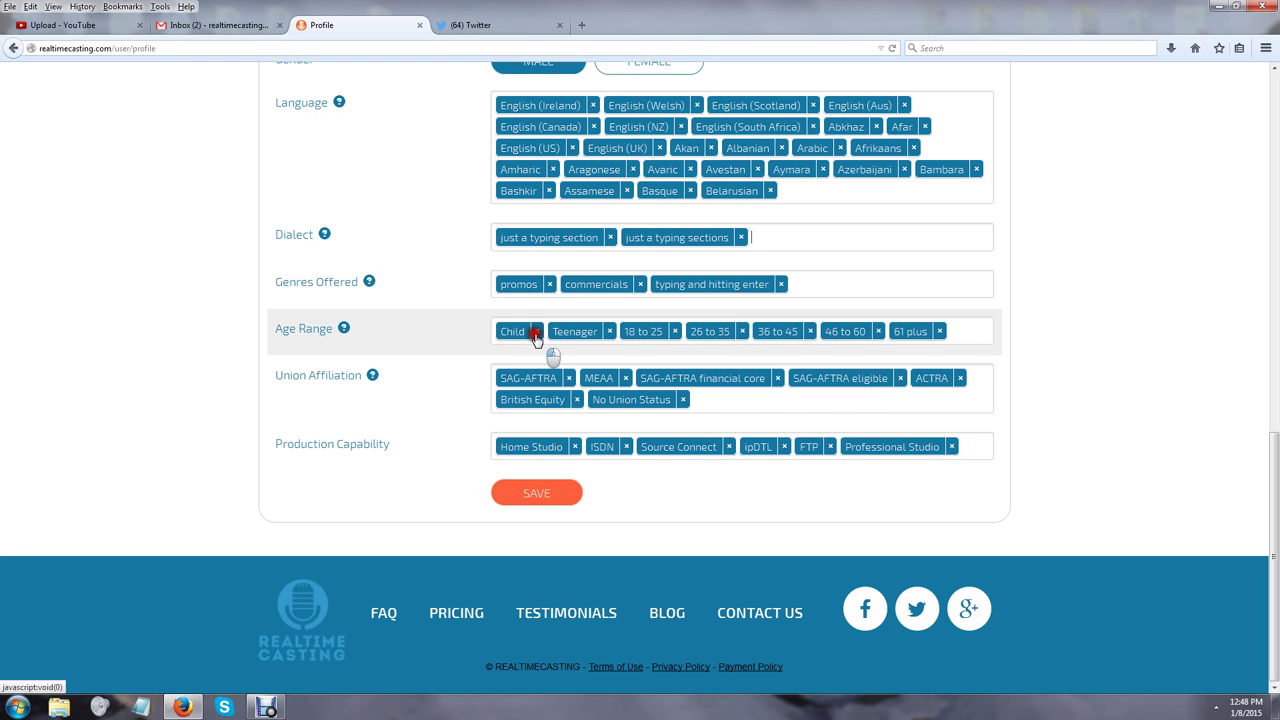
Remove all age ranges, Child, Teenager, 18 to 25 through 61 plus
left_click(535, 332)
left_click(535, 332)
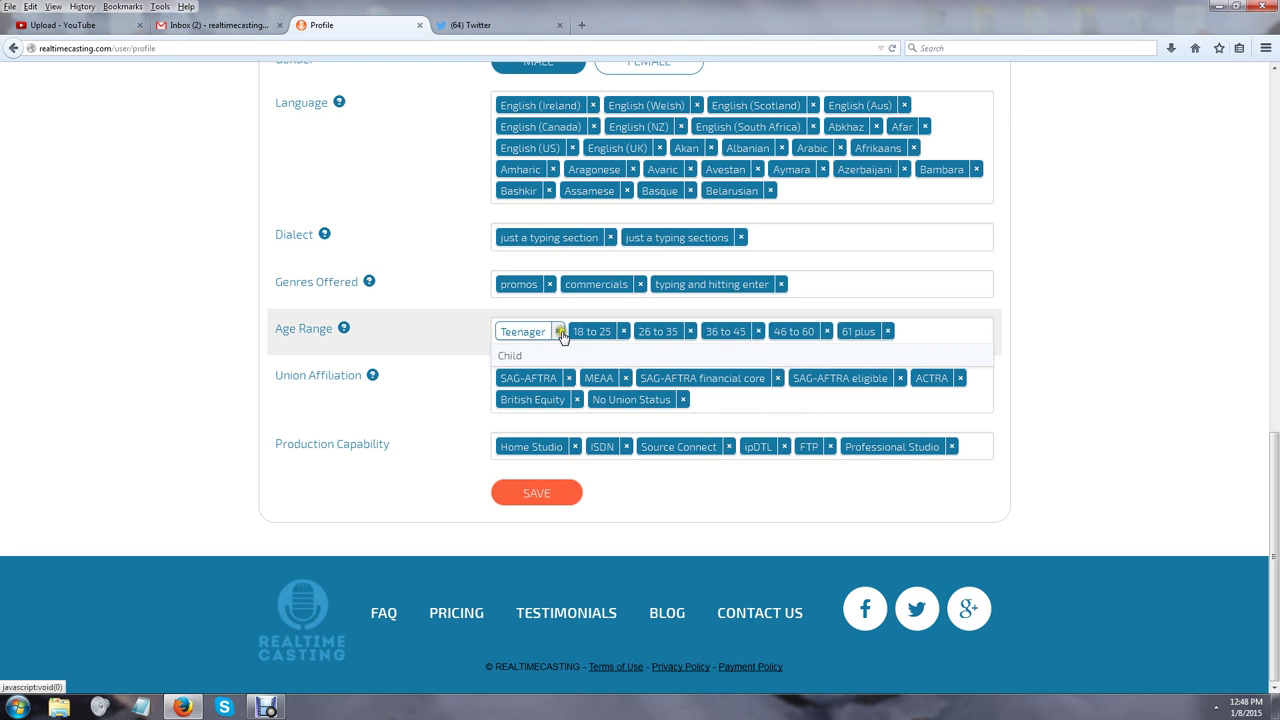
left_click(560, 332)
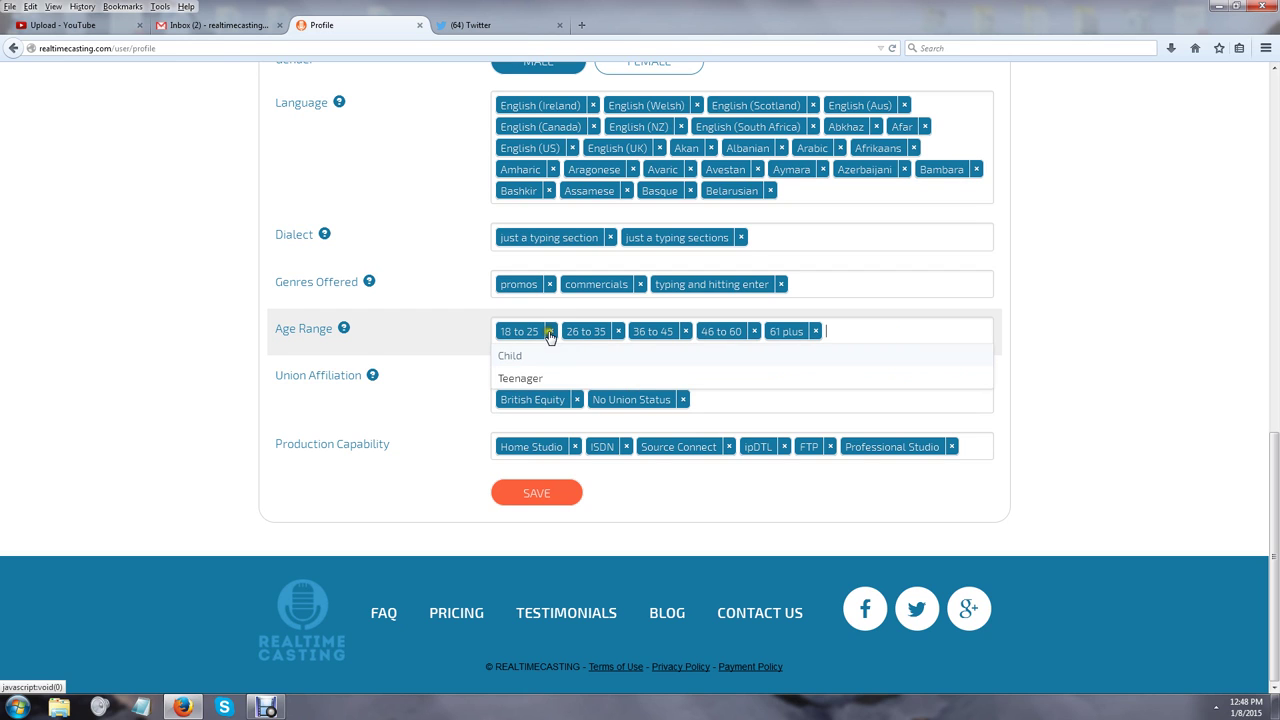
left_click(548, 332)
left_click(552, 332)
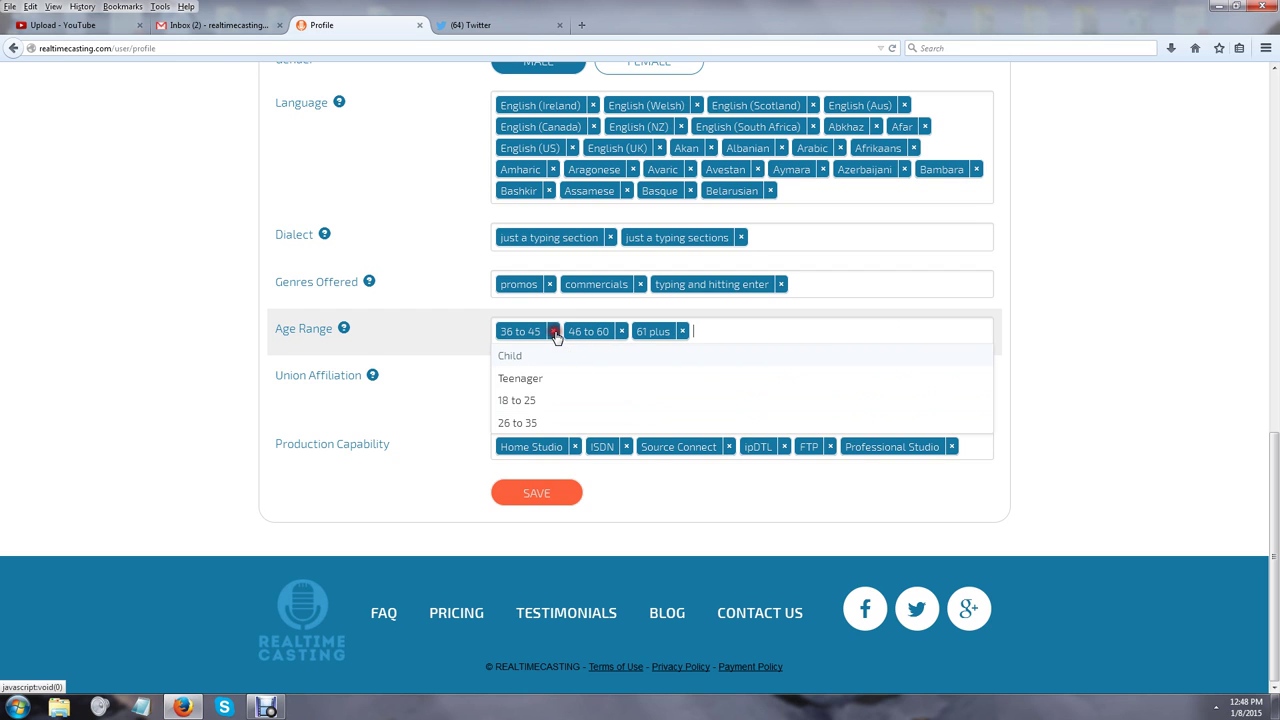
left_click(555, 332)
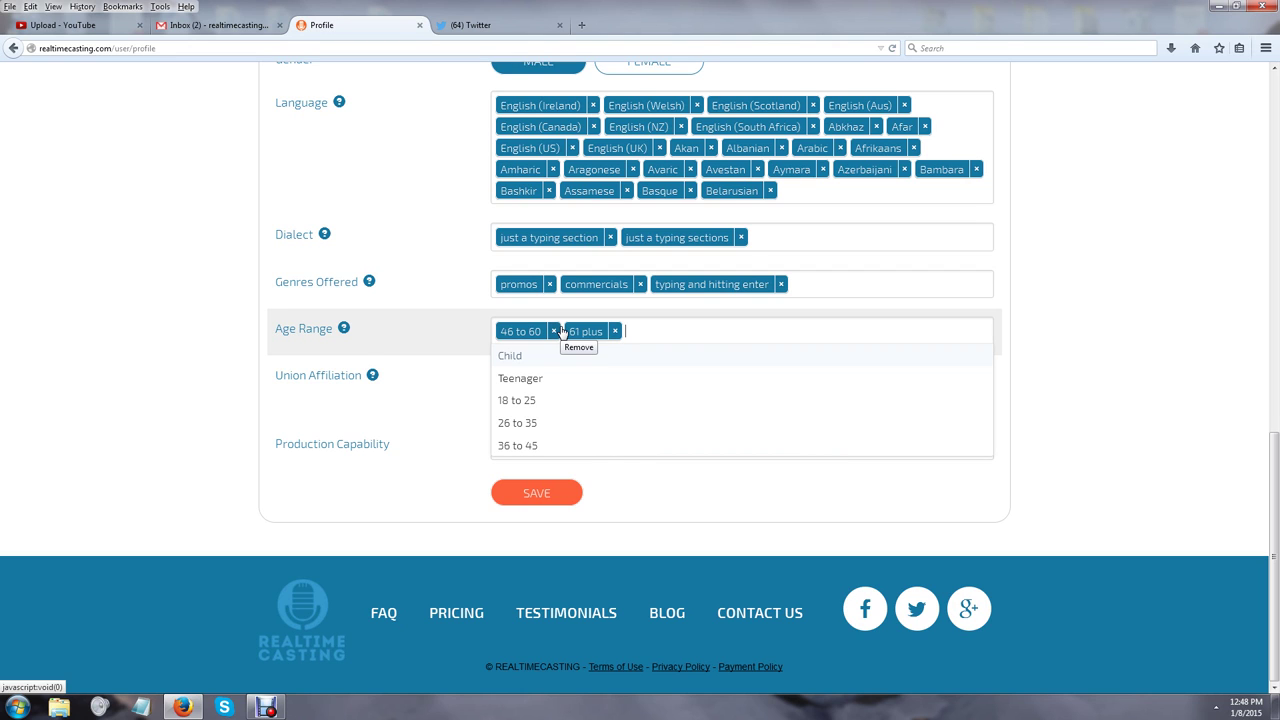
left_click(555, 331)
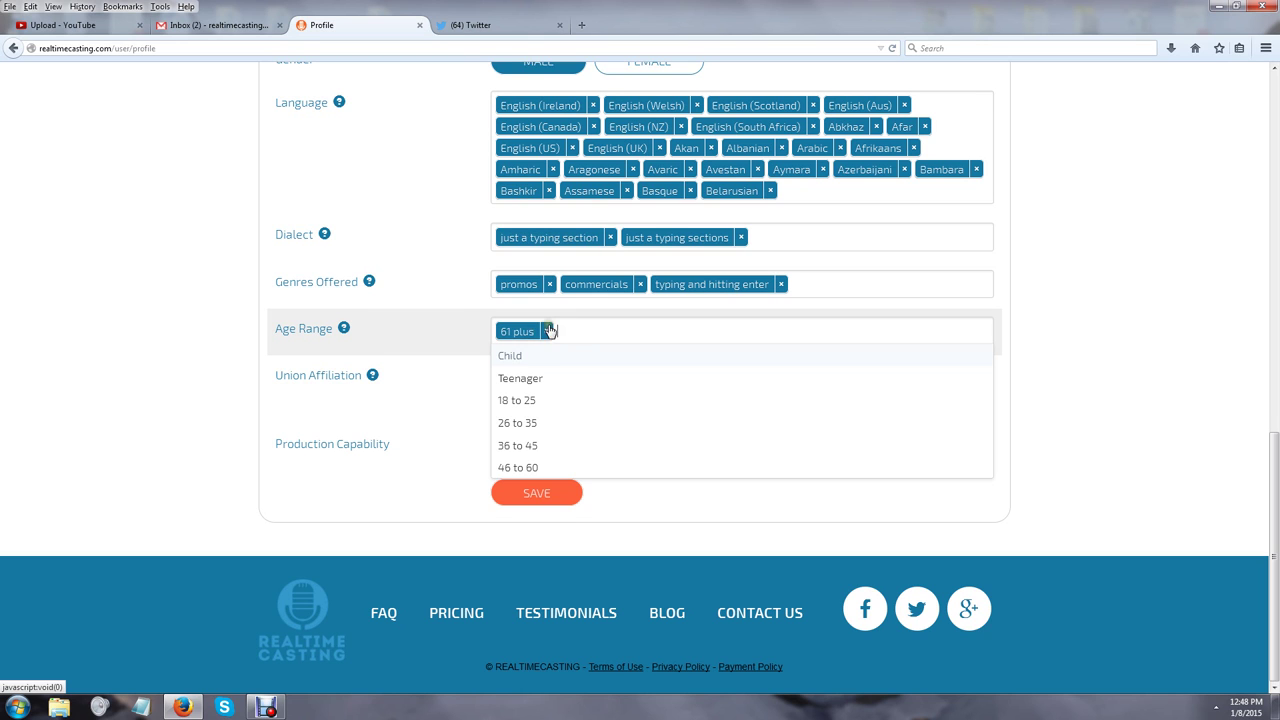
left_click(548, 331)
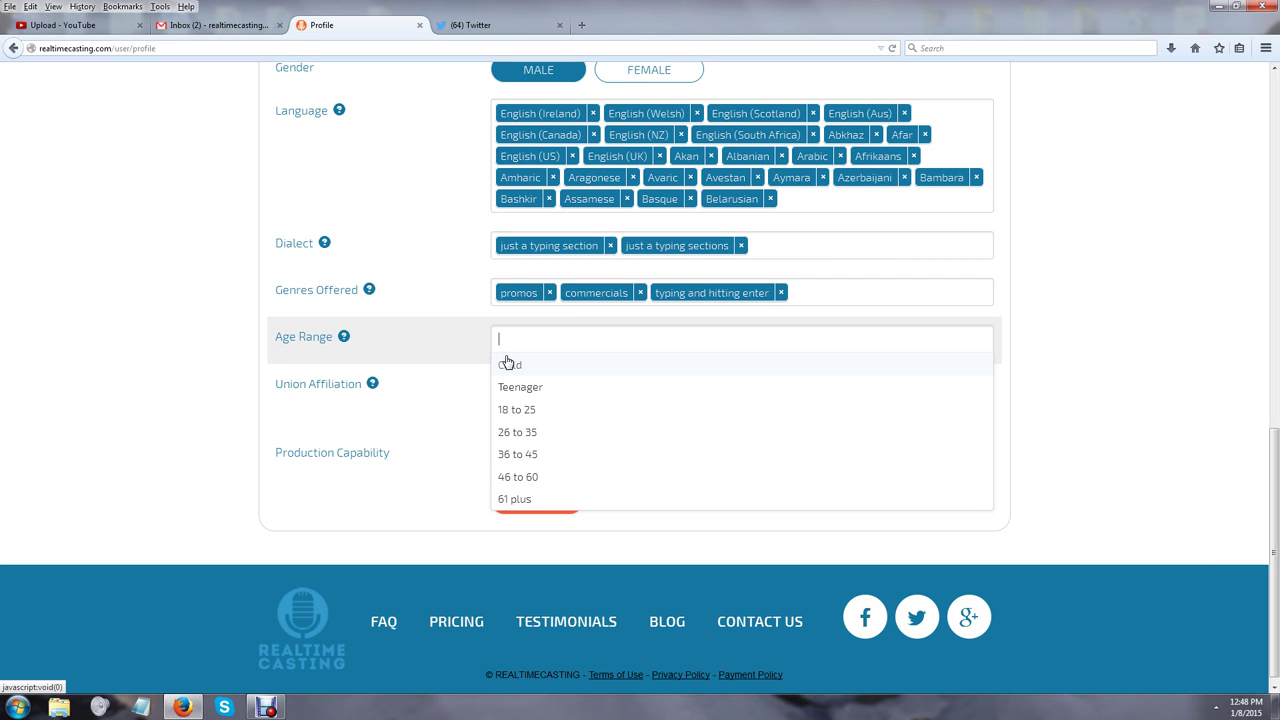
Close the emptied age range list and save the profile
left_click(109, 410)
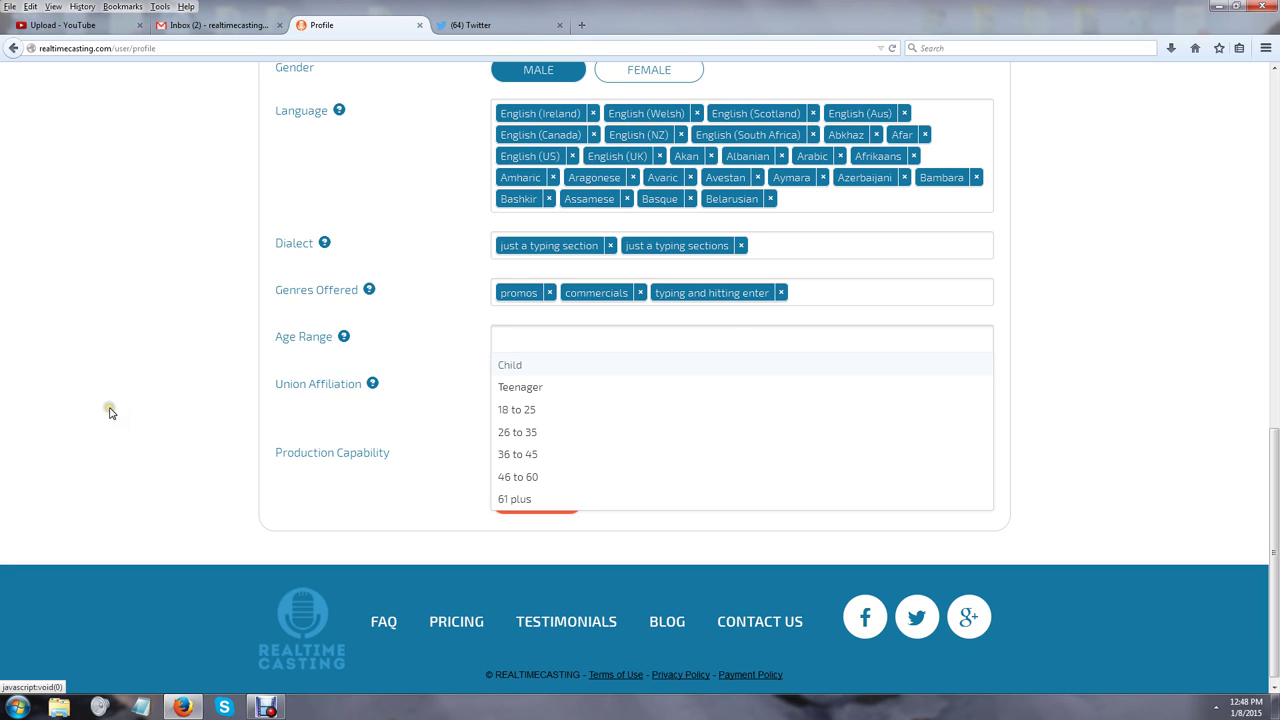
left_click(75, 242)
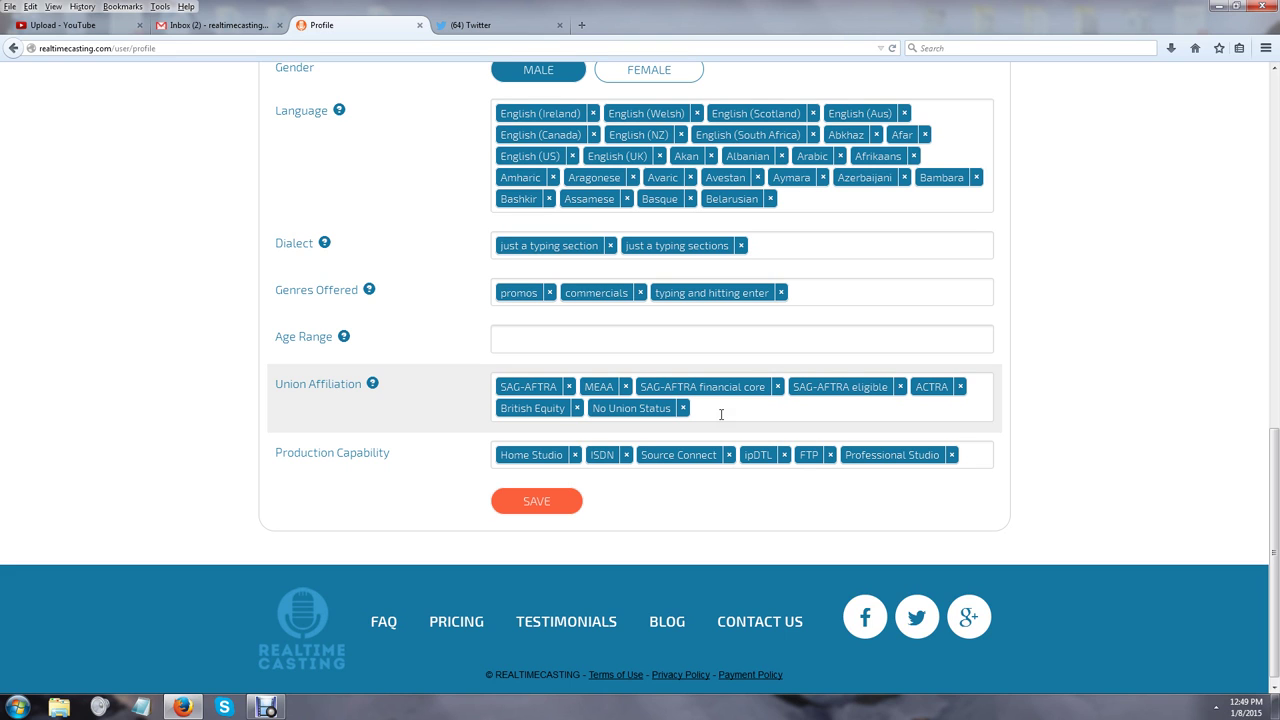
left_click(524, 502)
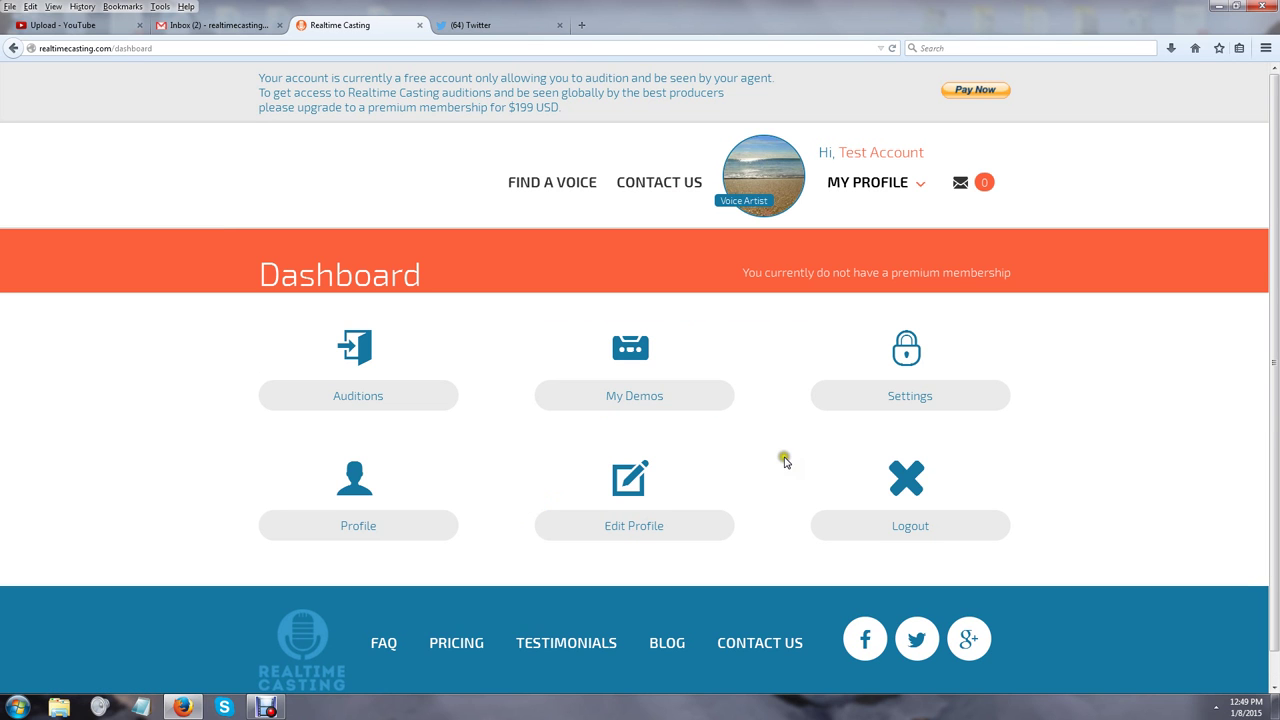
Go to MY DEMOS, scroll to the demo list, and dismiss the colour-scheme prompt
left_click(882, 182)
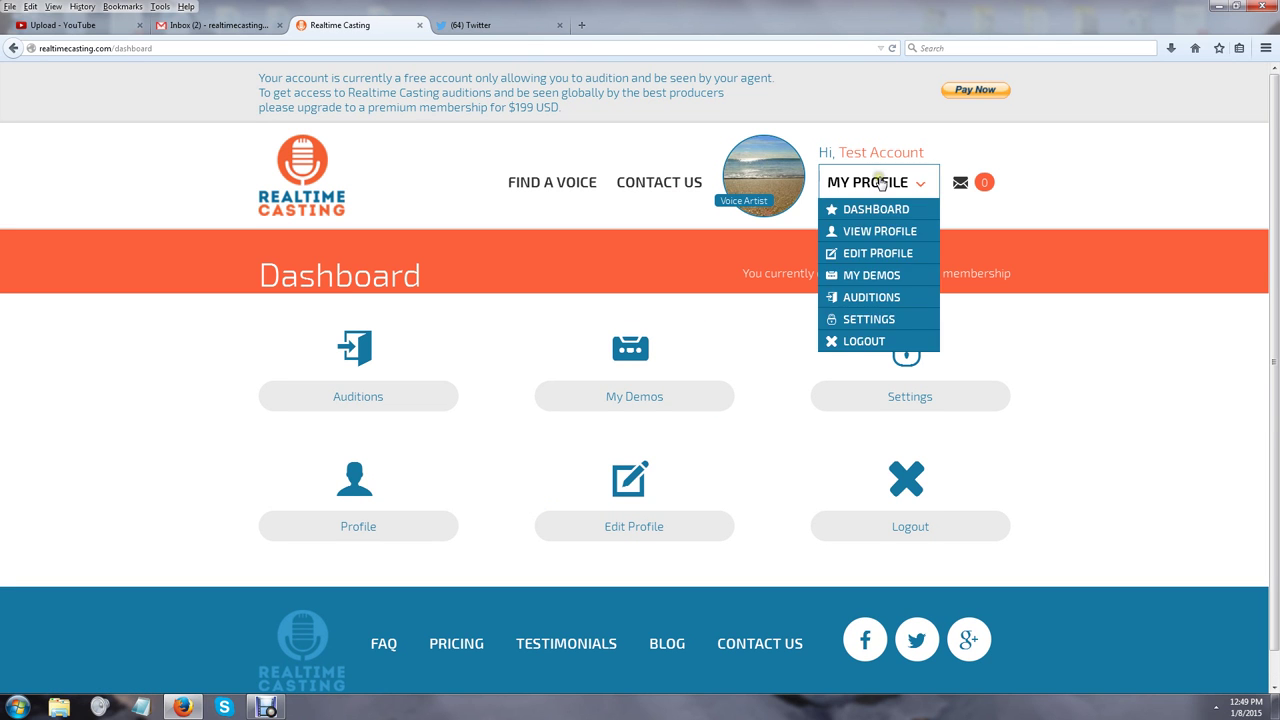
left_click(884, 277)
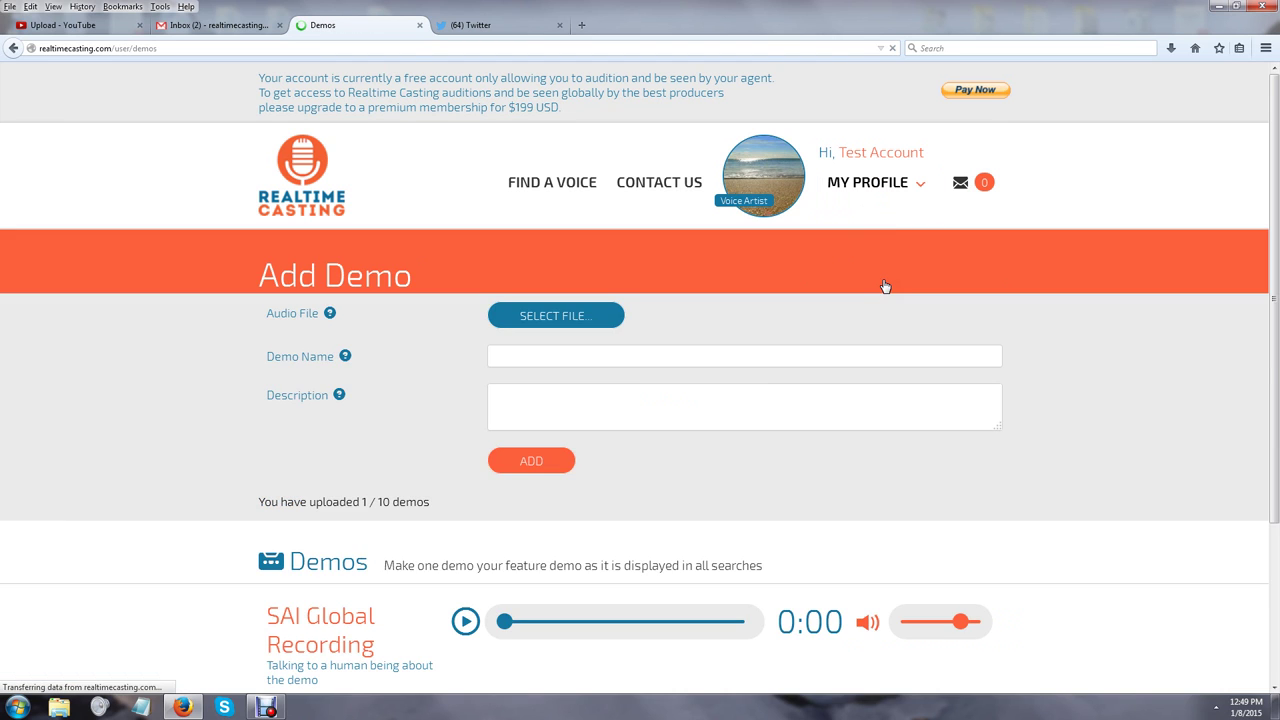
scroll(72, 373, "down", 2)
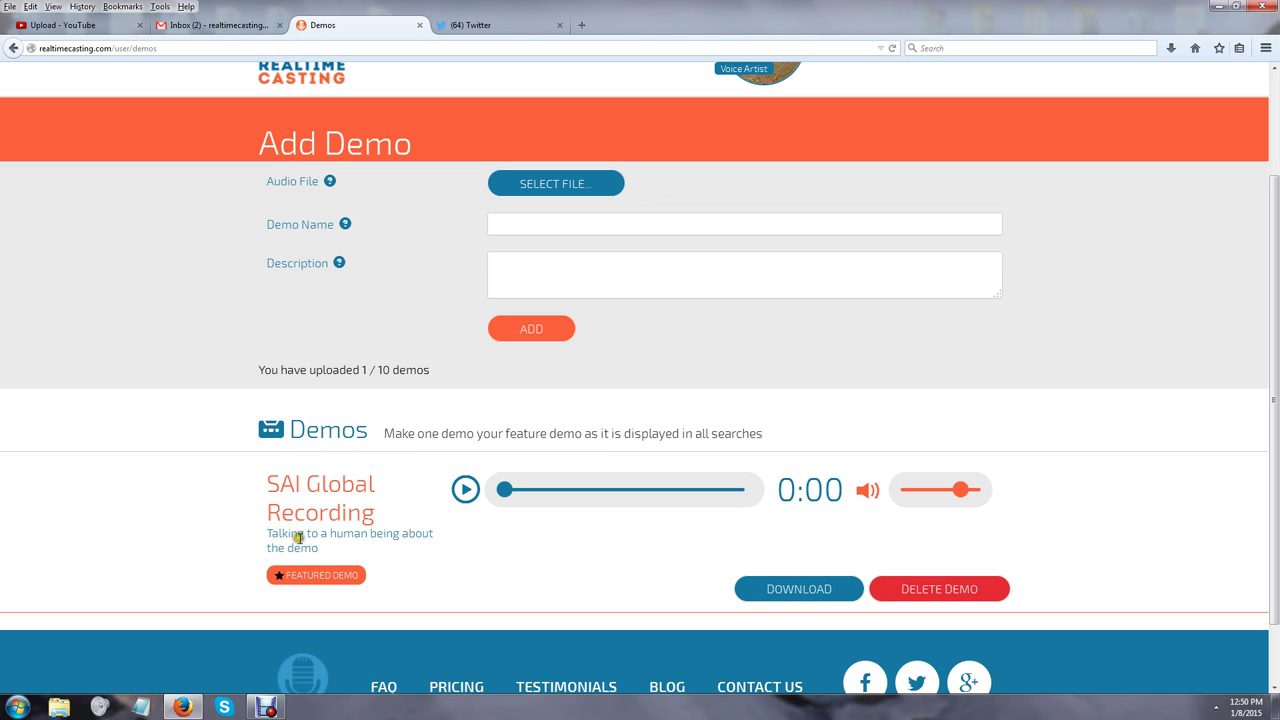
left_click(338, 537)
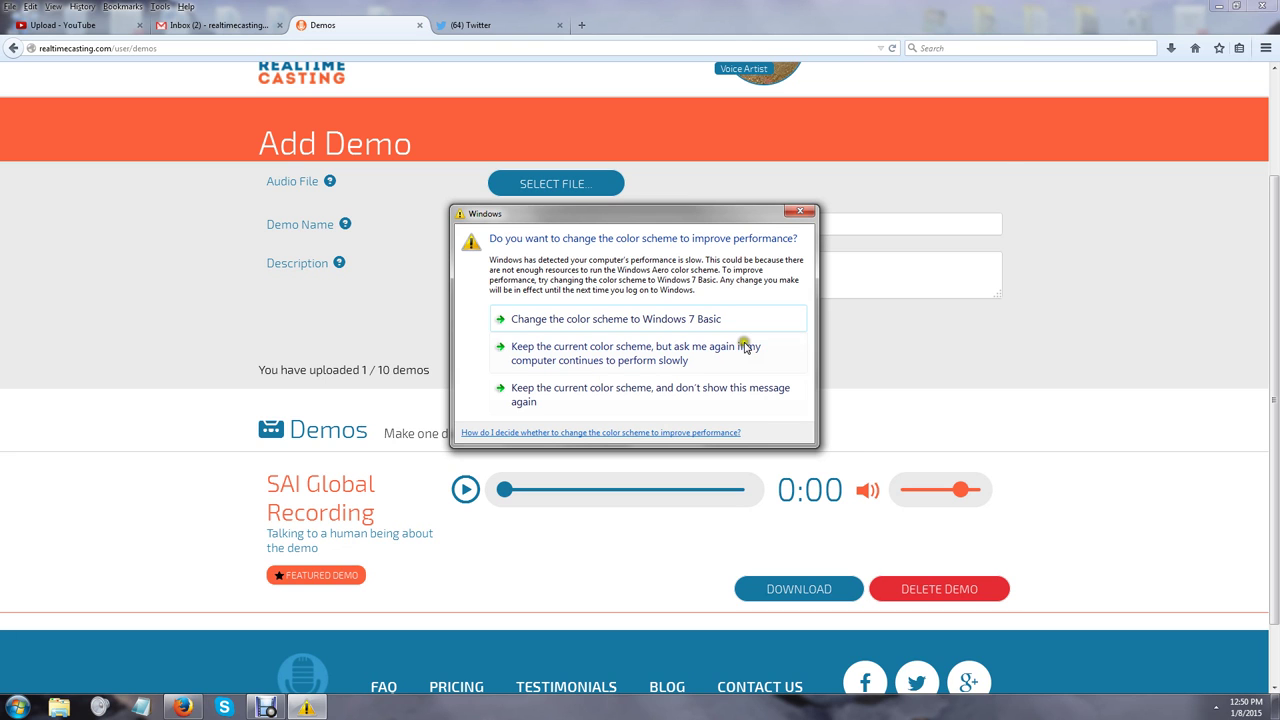
left_click(801, 210)
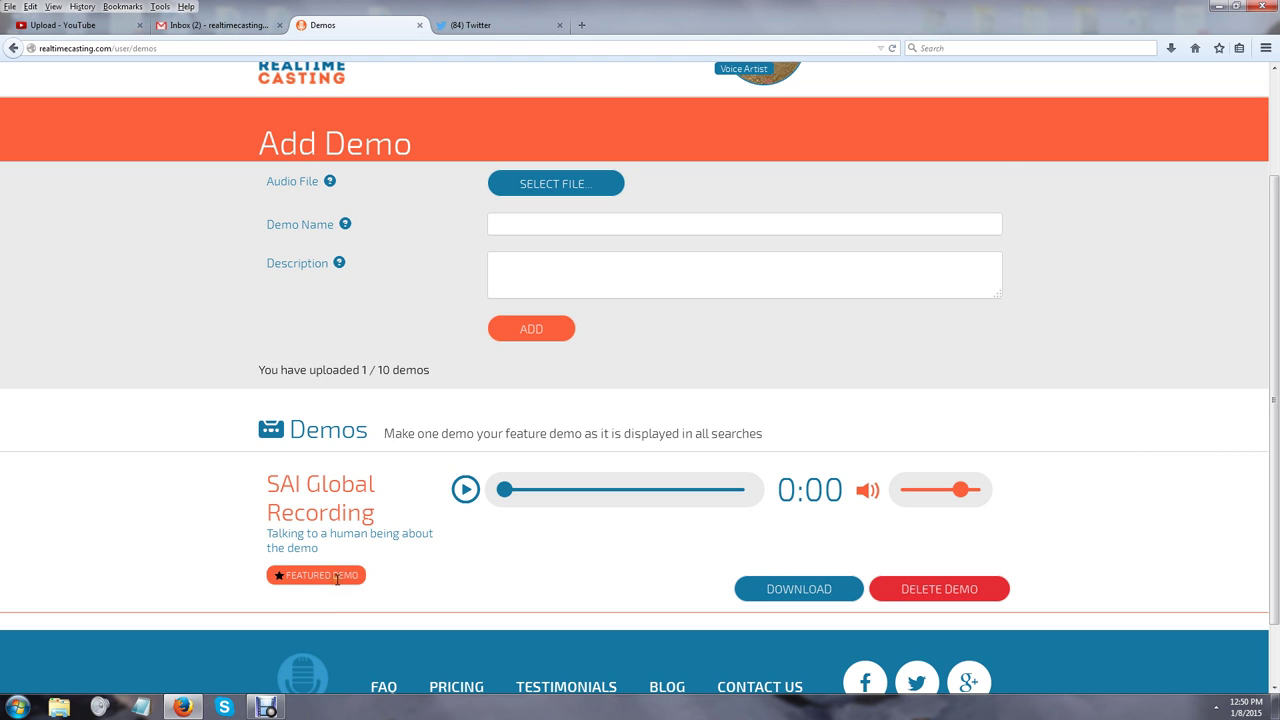
Upload the SAI Global audio as a new demo named 'jhfdlkjhfdlkjfdlkjh' with a description
left_click(540, 191)
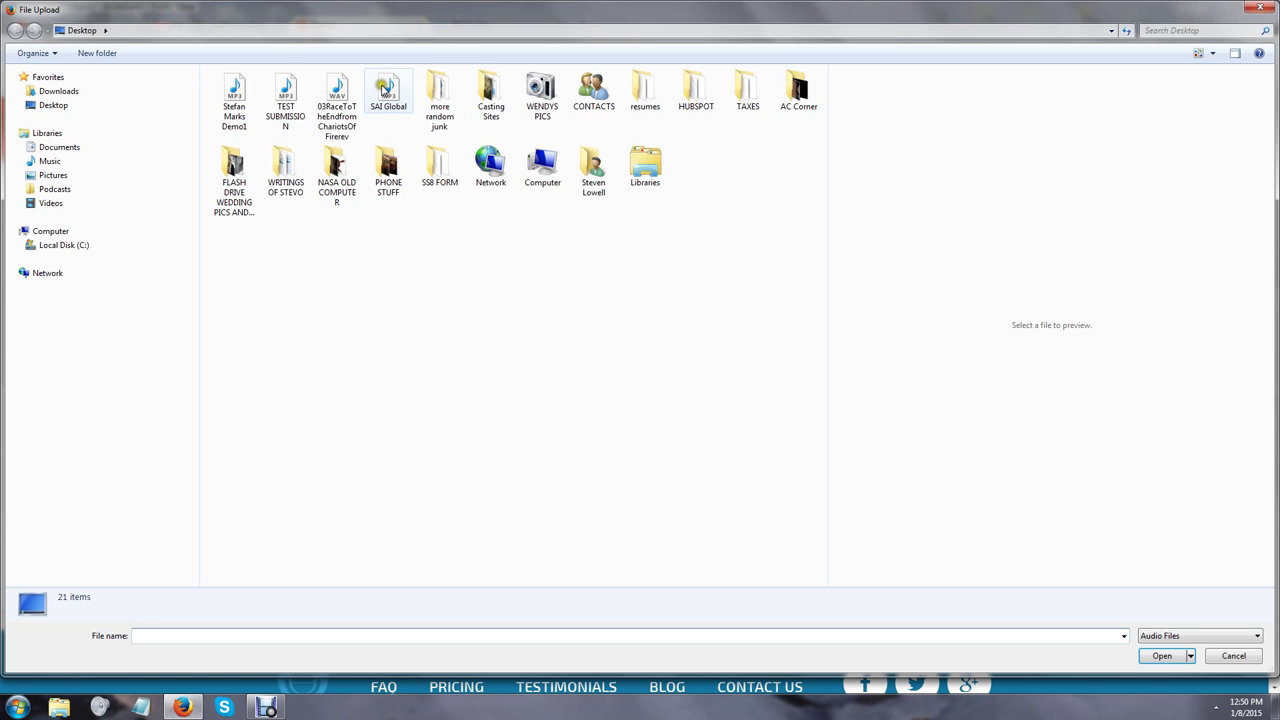
double_click(390, 95)
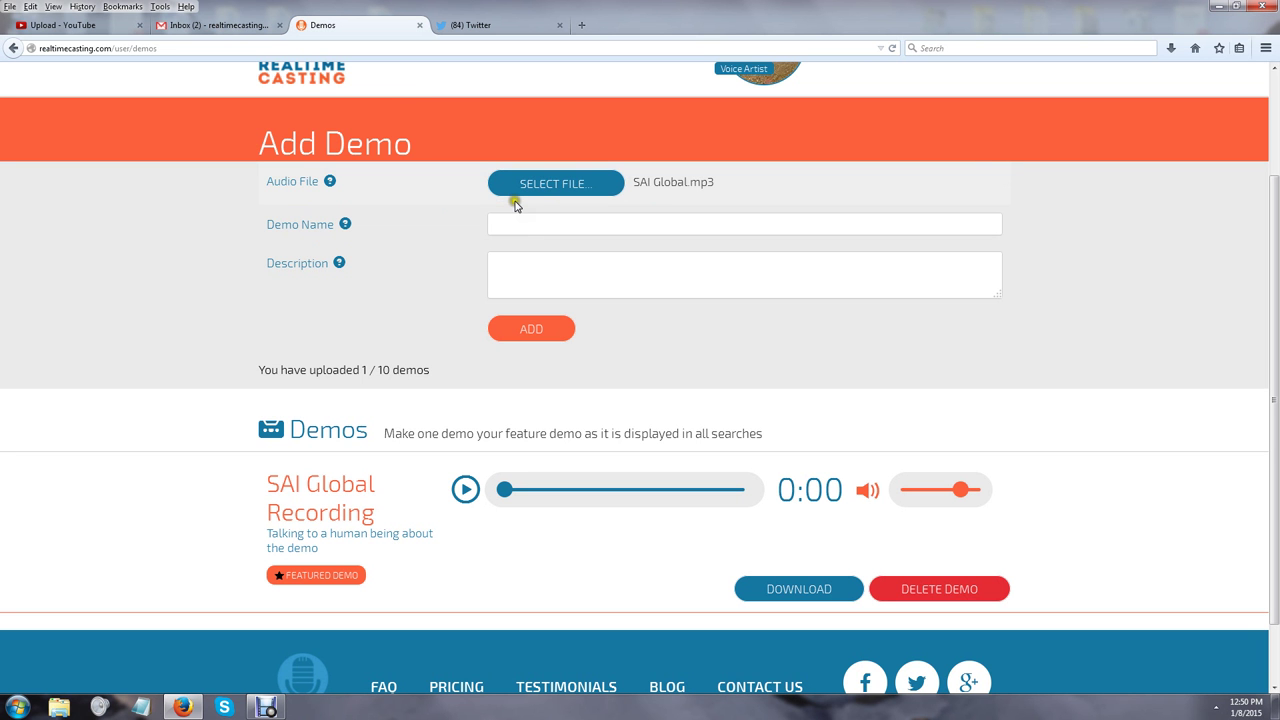
left_click(543, 216)
type("jhfdlkjhfdlkjfdlkjh")
key("Tab")
type("lkjfhdkljhfdskljsfhkfahifa")
left_click(550, 335)
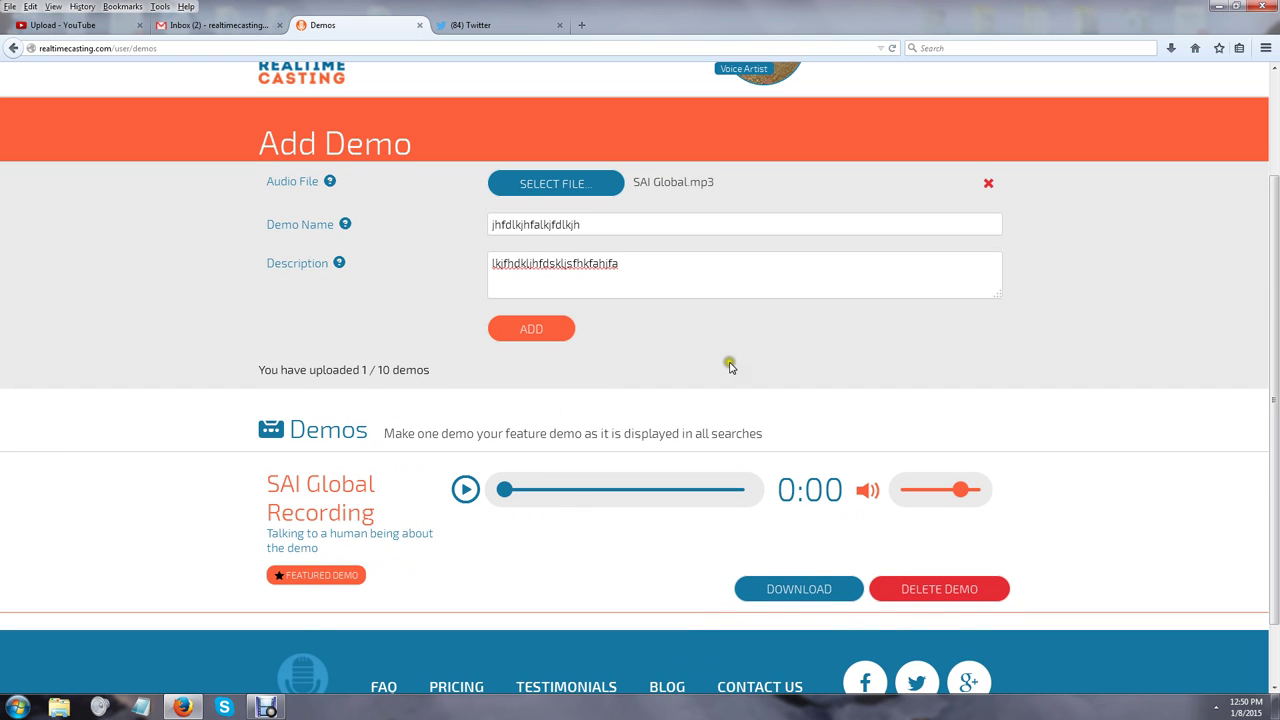
scroll(729, 366, "down", 1)
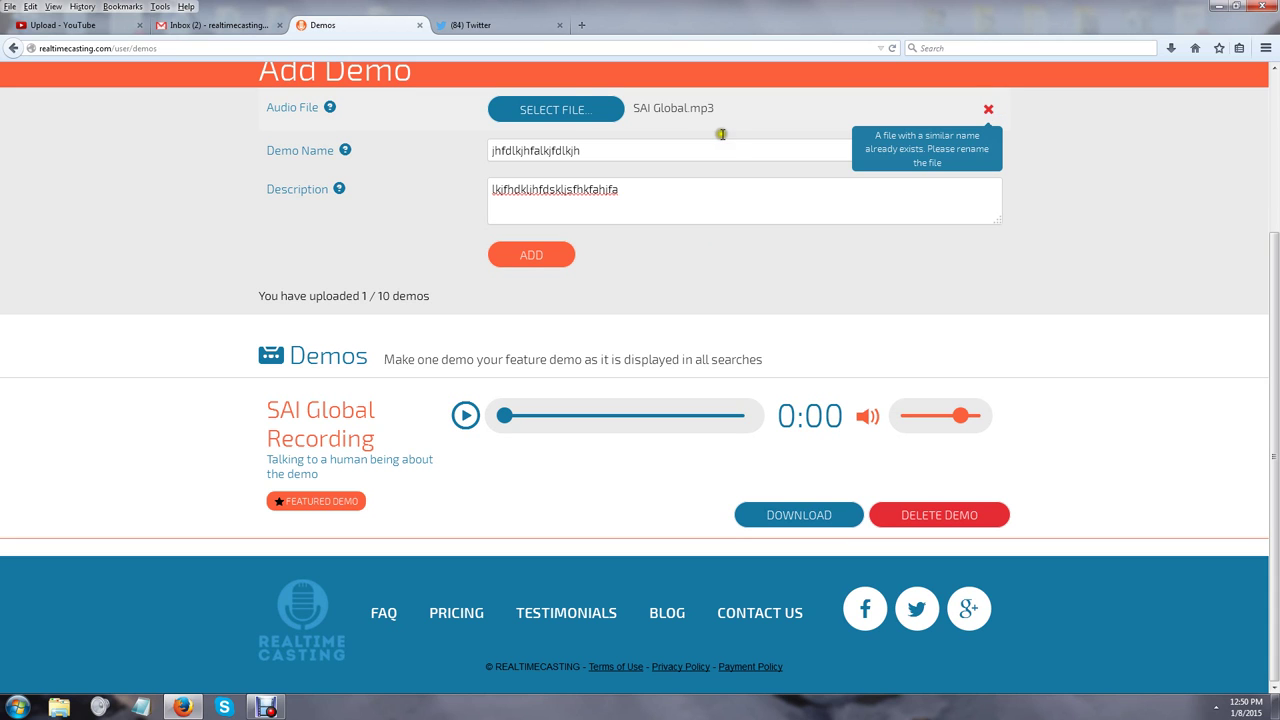
Attach the other demo mp3 file instead and upload it
left_click(555, 115)
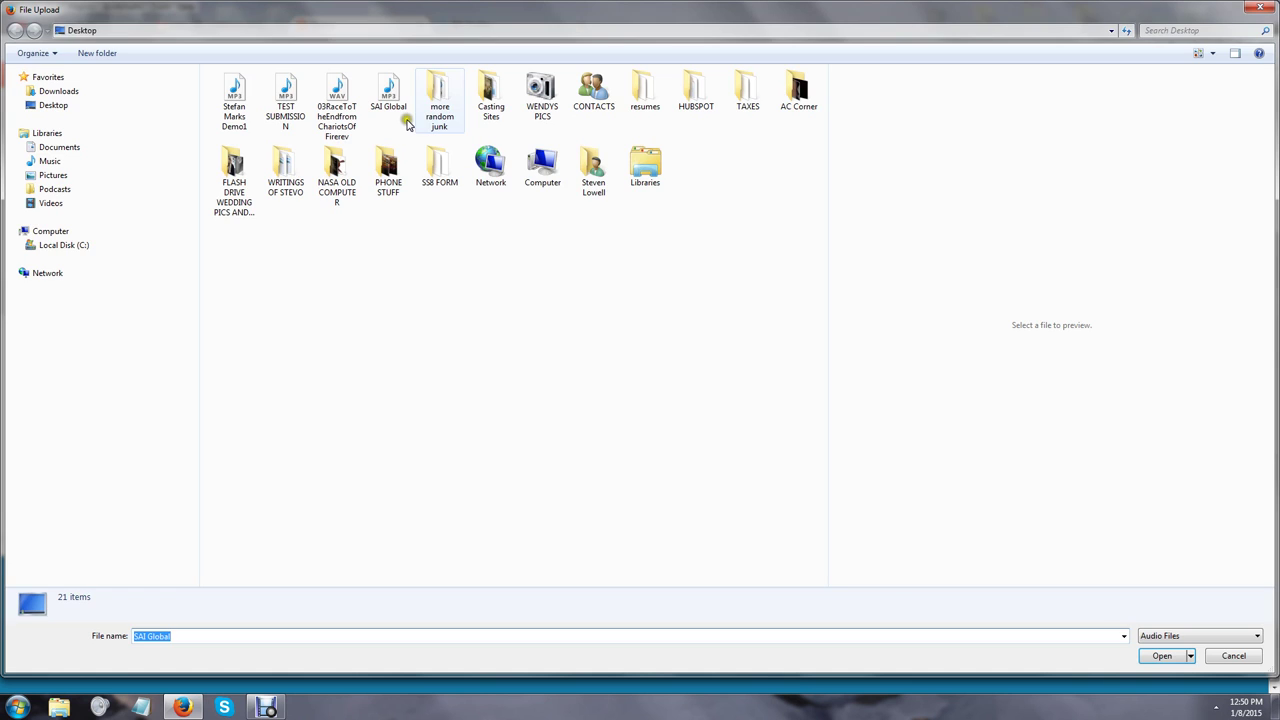
left_click(240, 90)
double_click(242, 90)
left_click(532, 256)
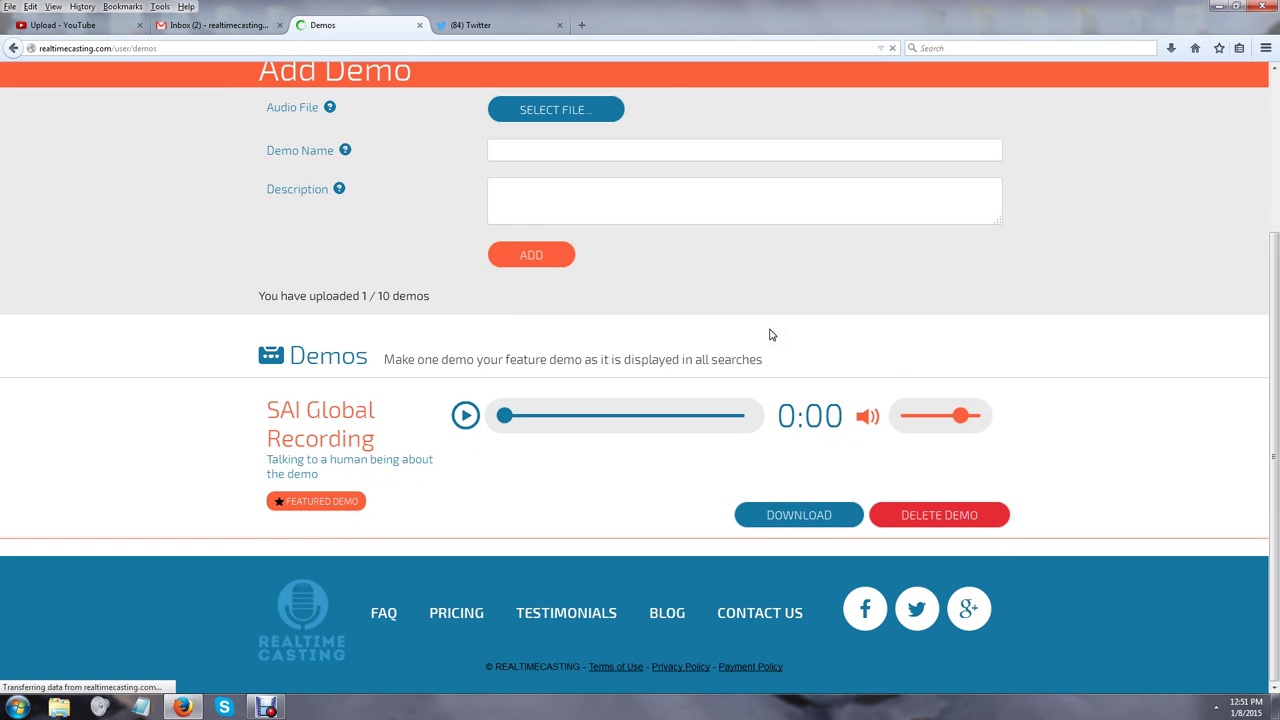
scroll(660, 430, "down", 1)
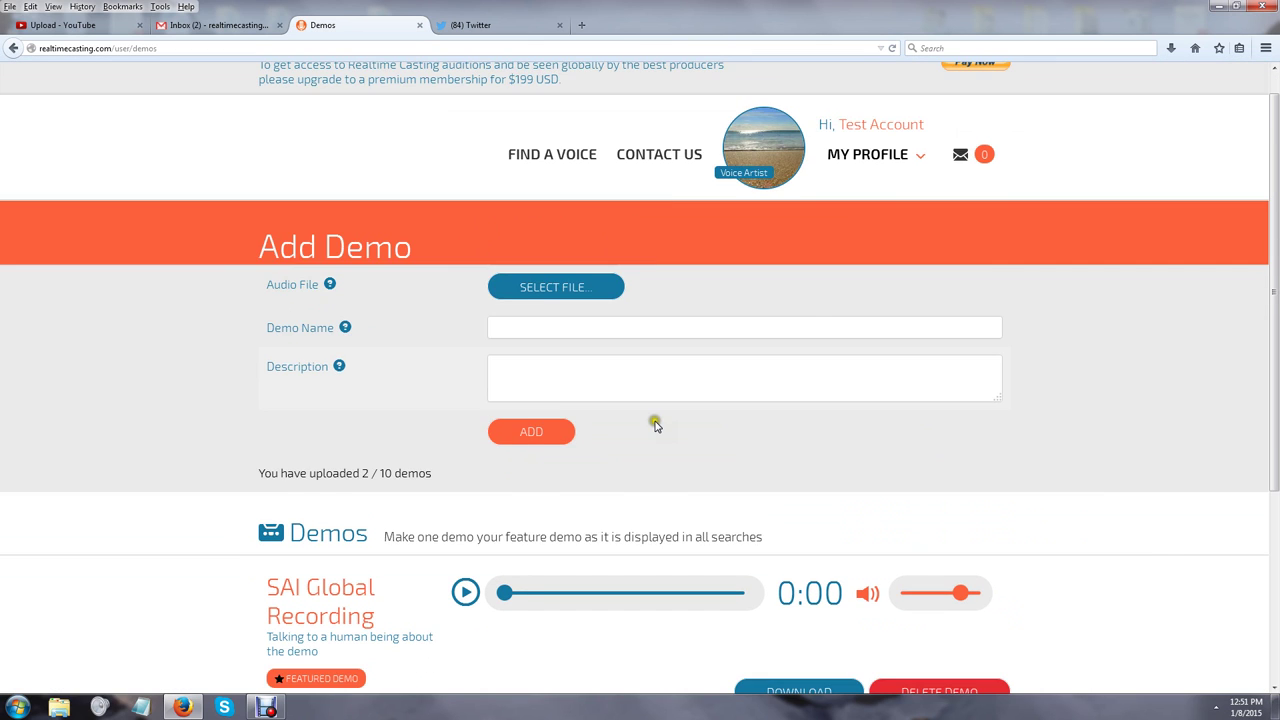
scroll(655, 424, "down", 5)
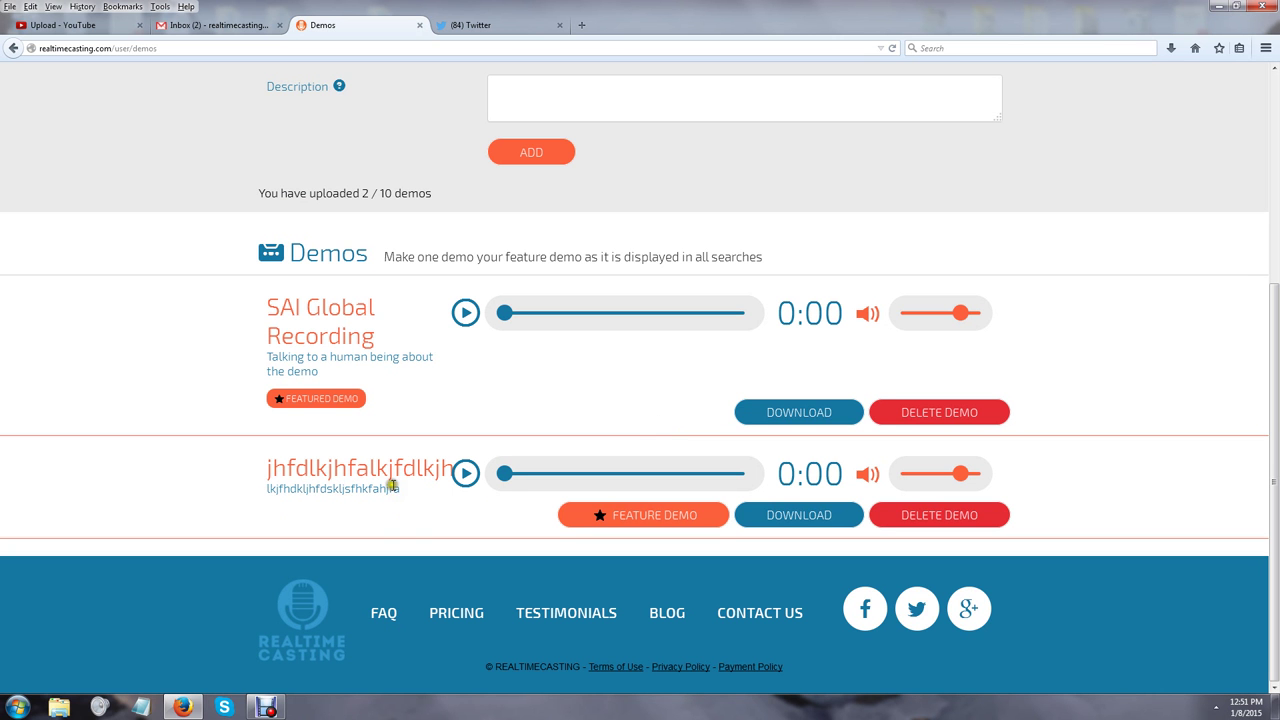
Mark the 'jhfdlkjhfalkjfdlkjh' demo as featured, then return to the top of the Demos page
left_click(663, 521)
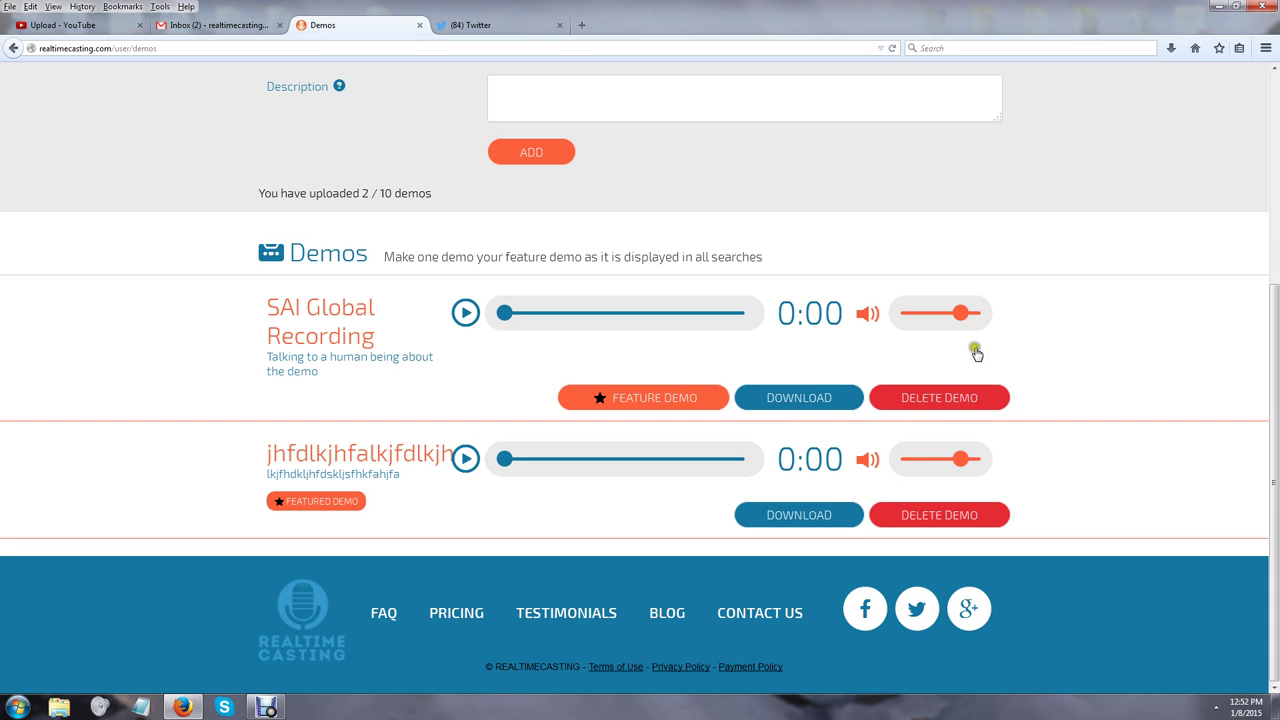
scroll(1063, 220, "up", 5)
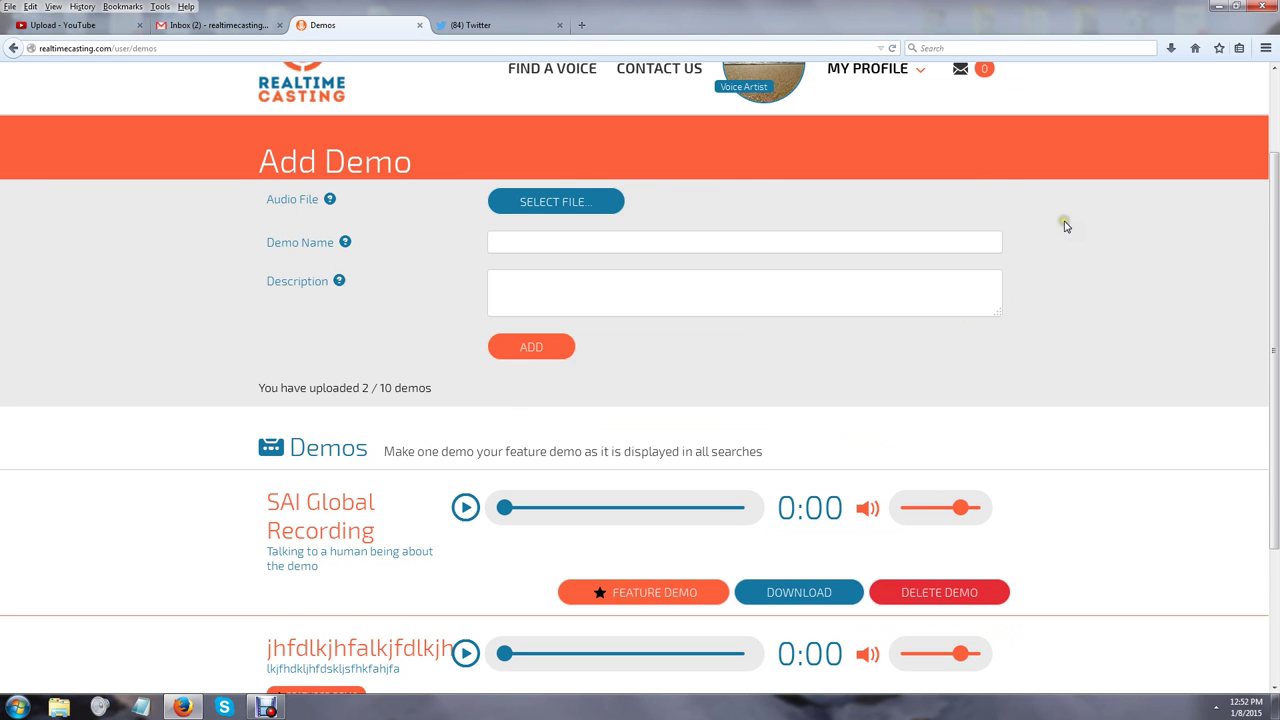
Open VIEW PROFILE and scroll through the Demos, Bio and Voice Details sections
left_click(900, 183)
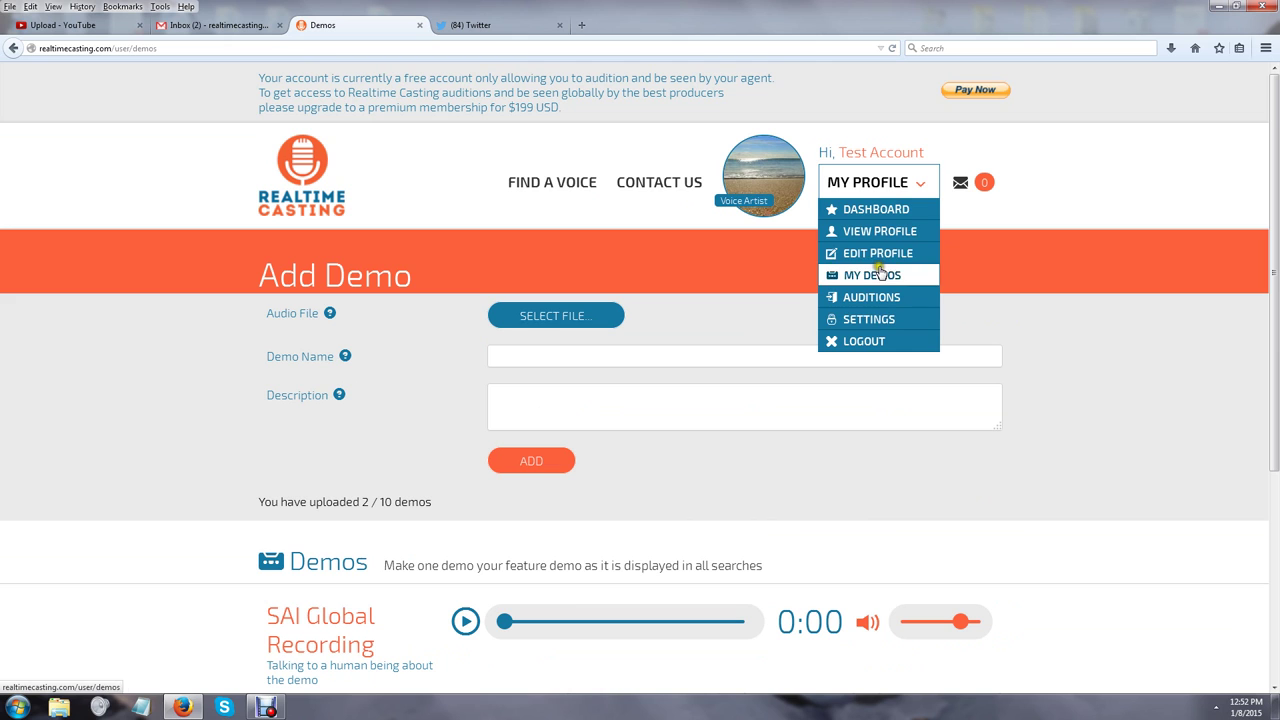
left_click(881, 232)
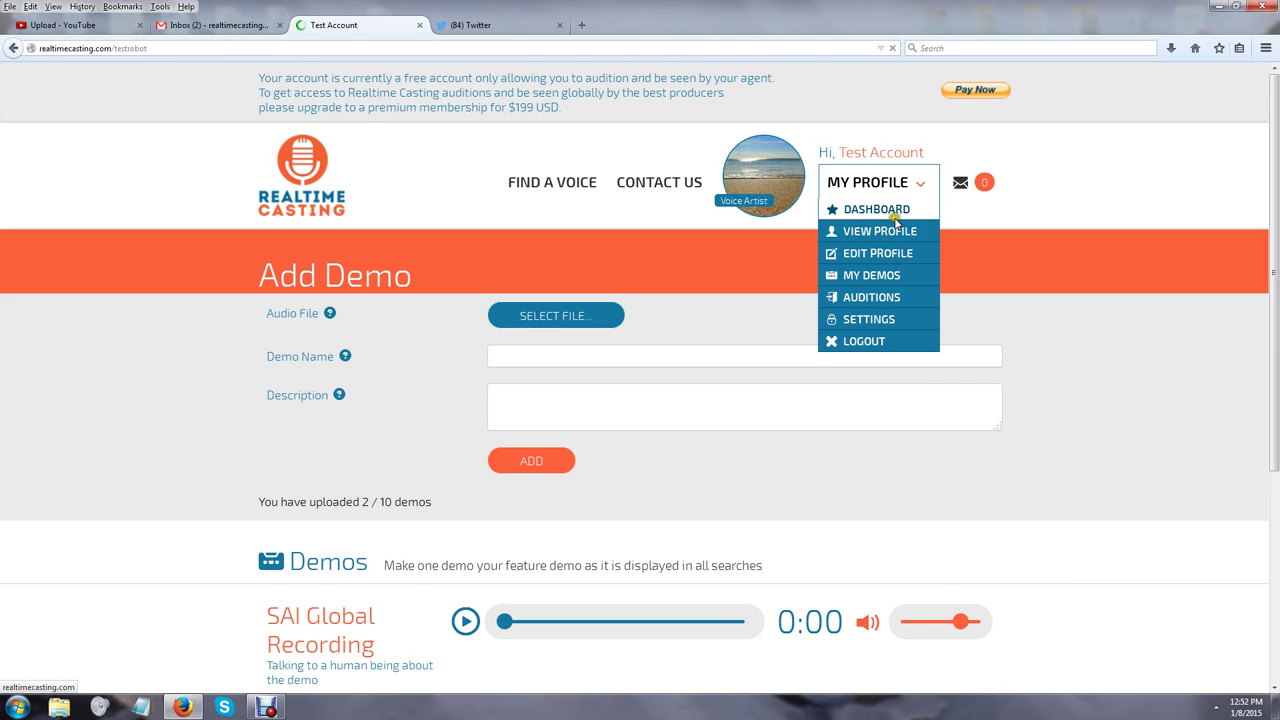
scroll(1133, 367, "down", 4)
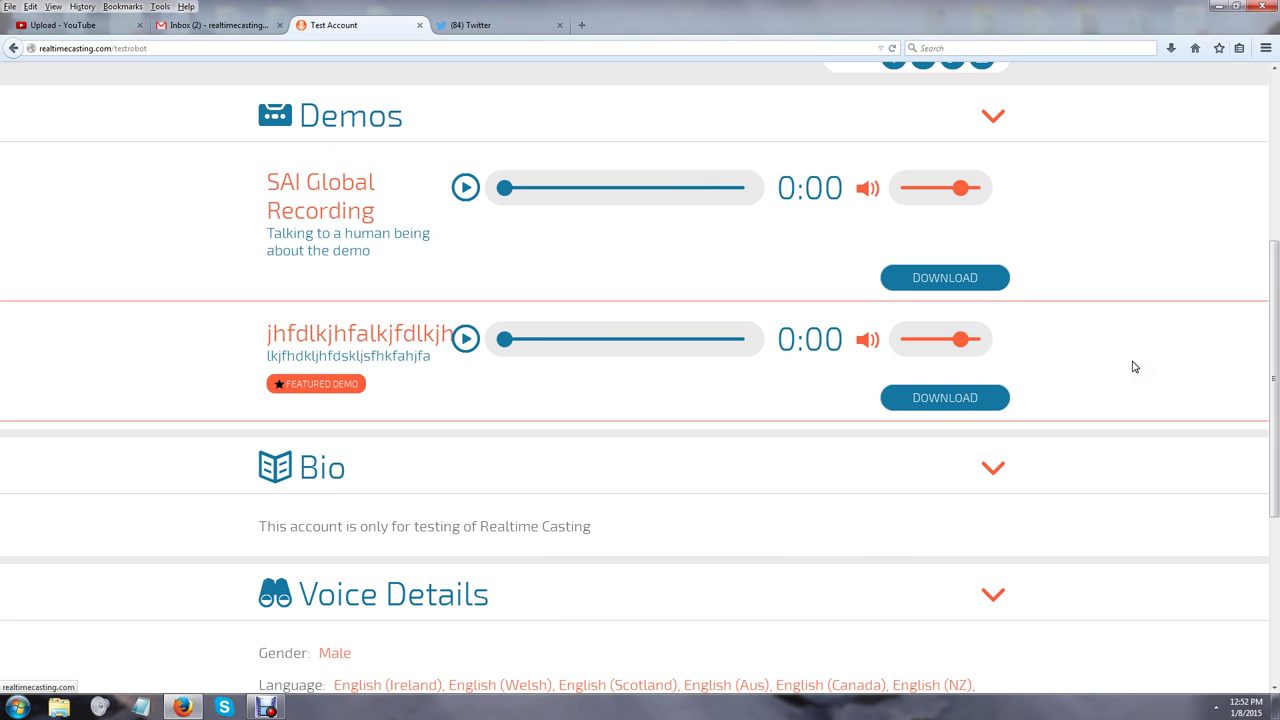
scroll(1131, 363, "down", 1)
scroll(1127, 352, "up", 1)
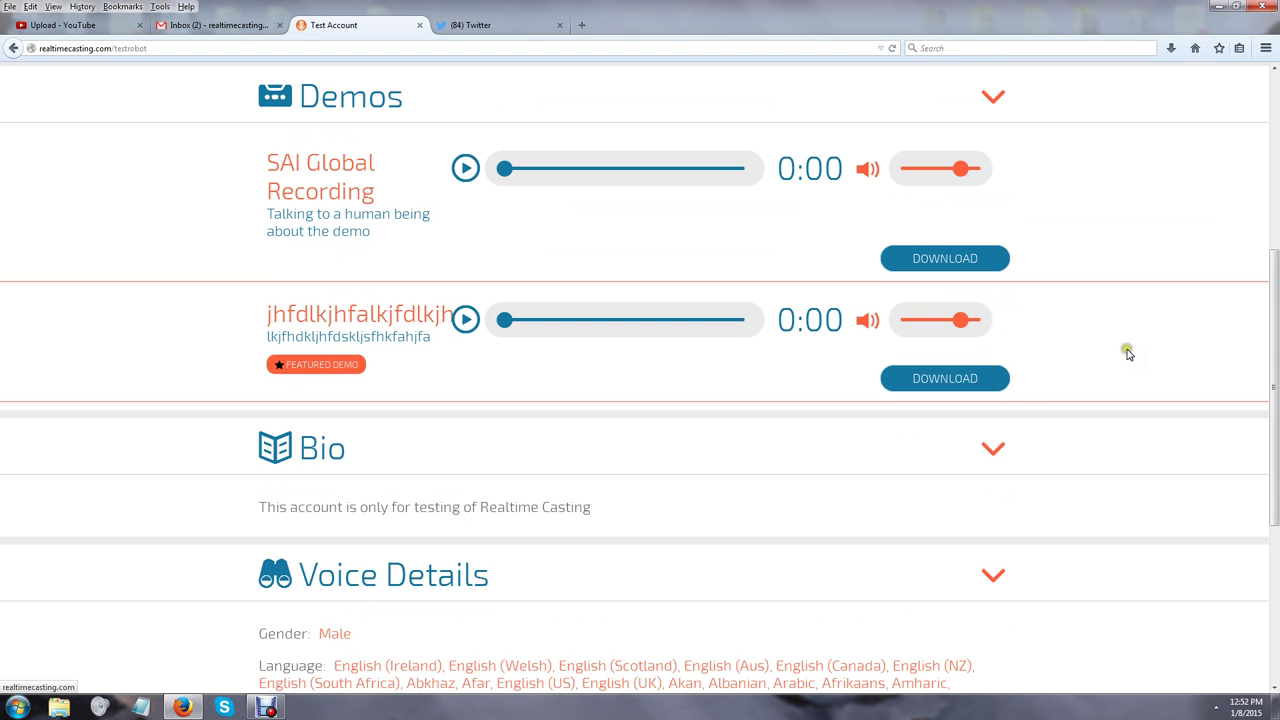
scroll(1105, 330, "down", 4)
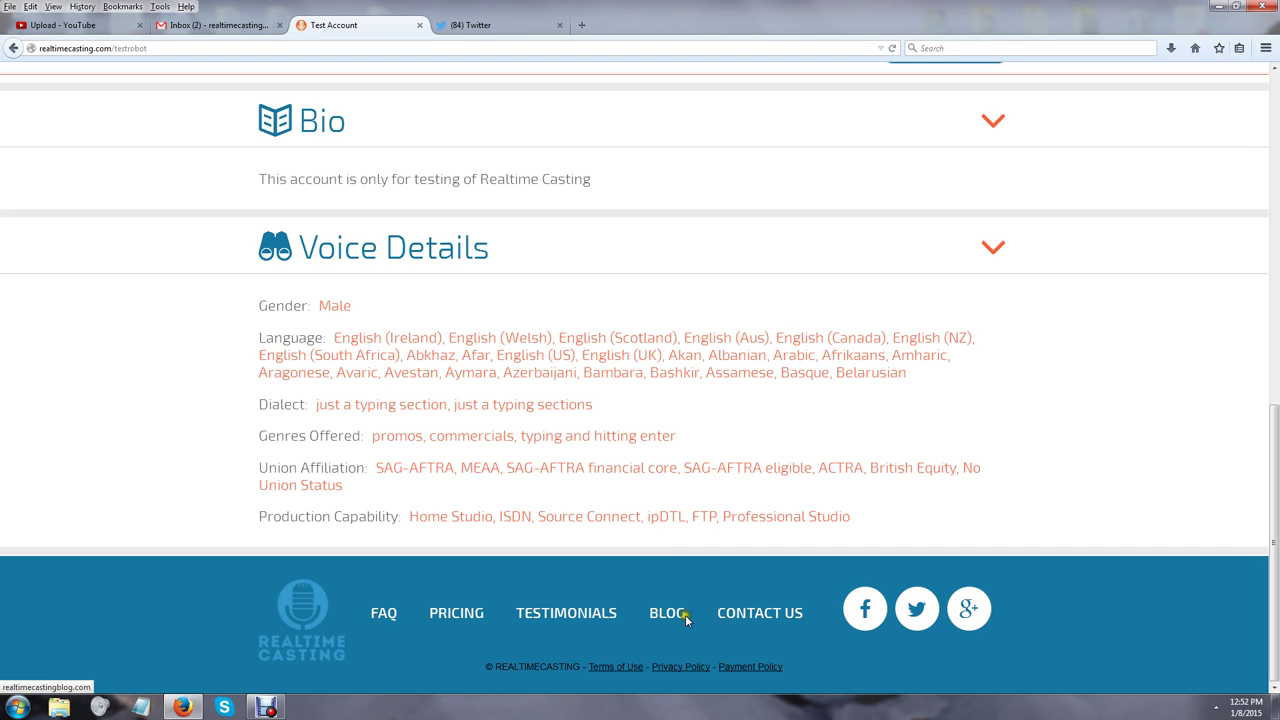
Browse the Testimonials page, then go back to the top of the public voice-artist profile
left_click(592, 613)
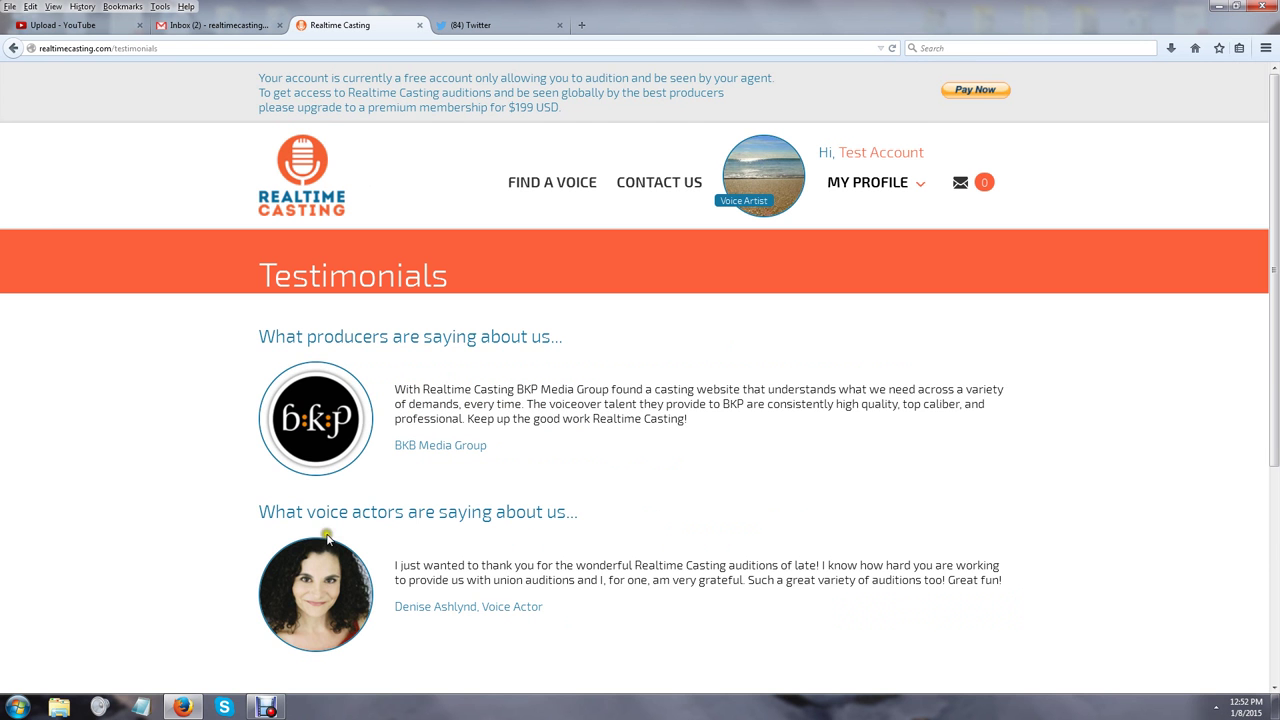
scroll(326, 537, "down", 5)
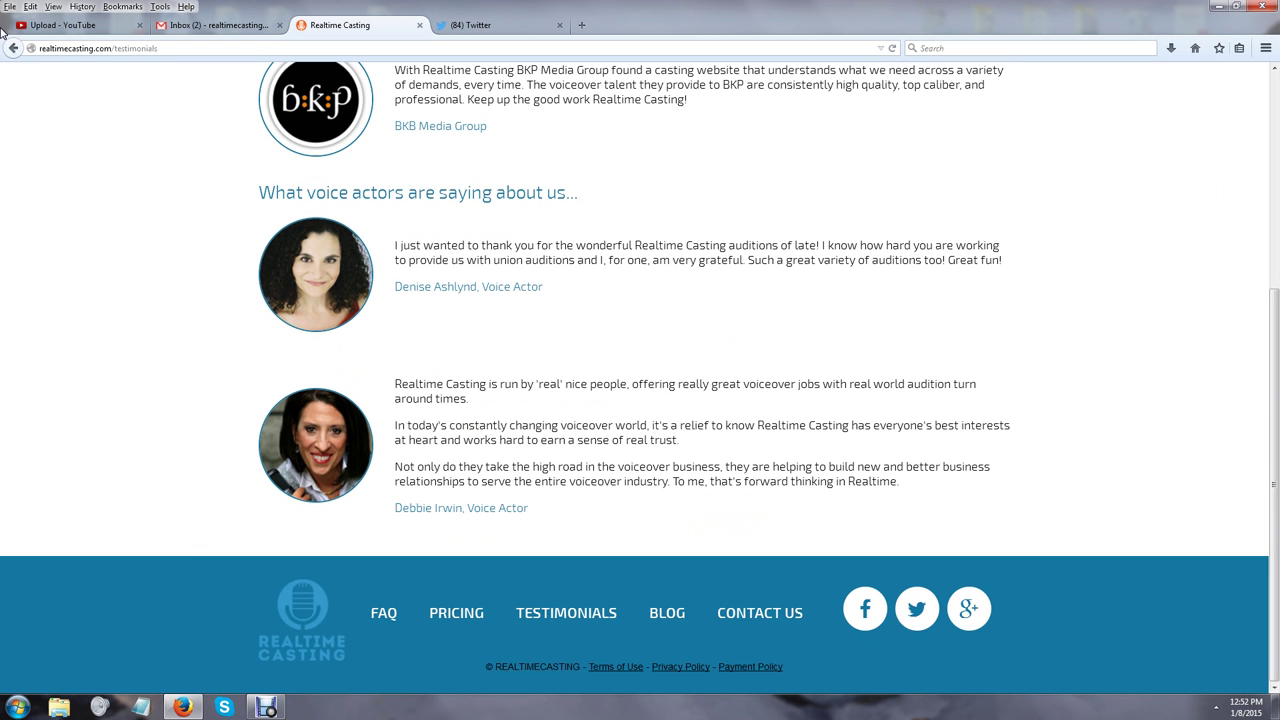
left_click(13, 48)
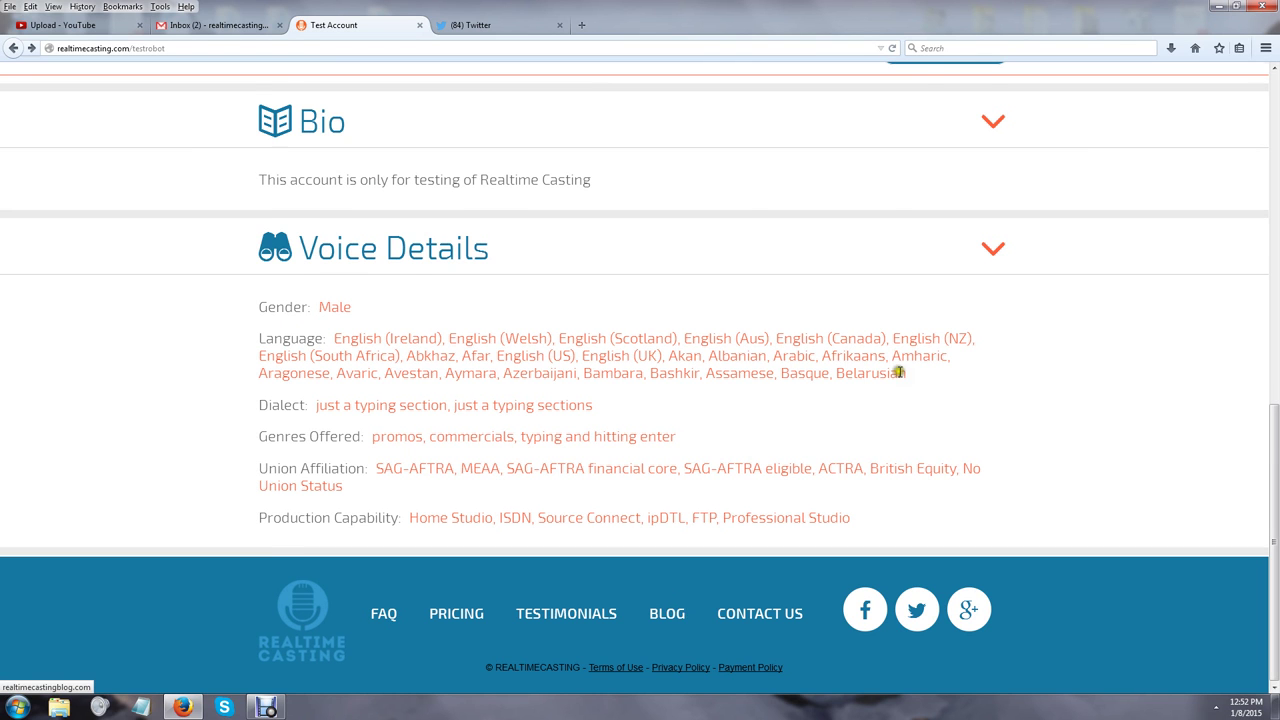
scroll(897, 451, "up", 10)
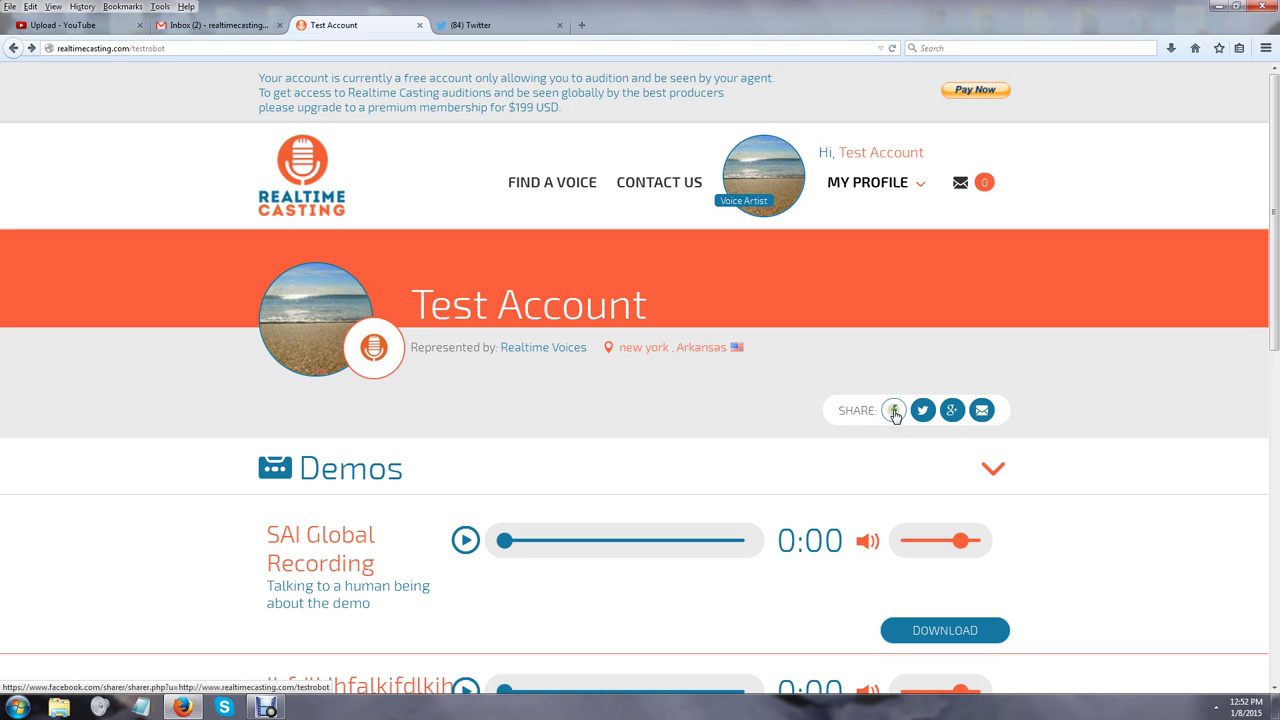
Open Account Settings from My Profile and select the address in the Email field
left_click(858, 178)
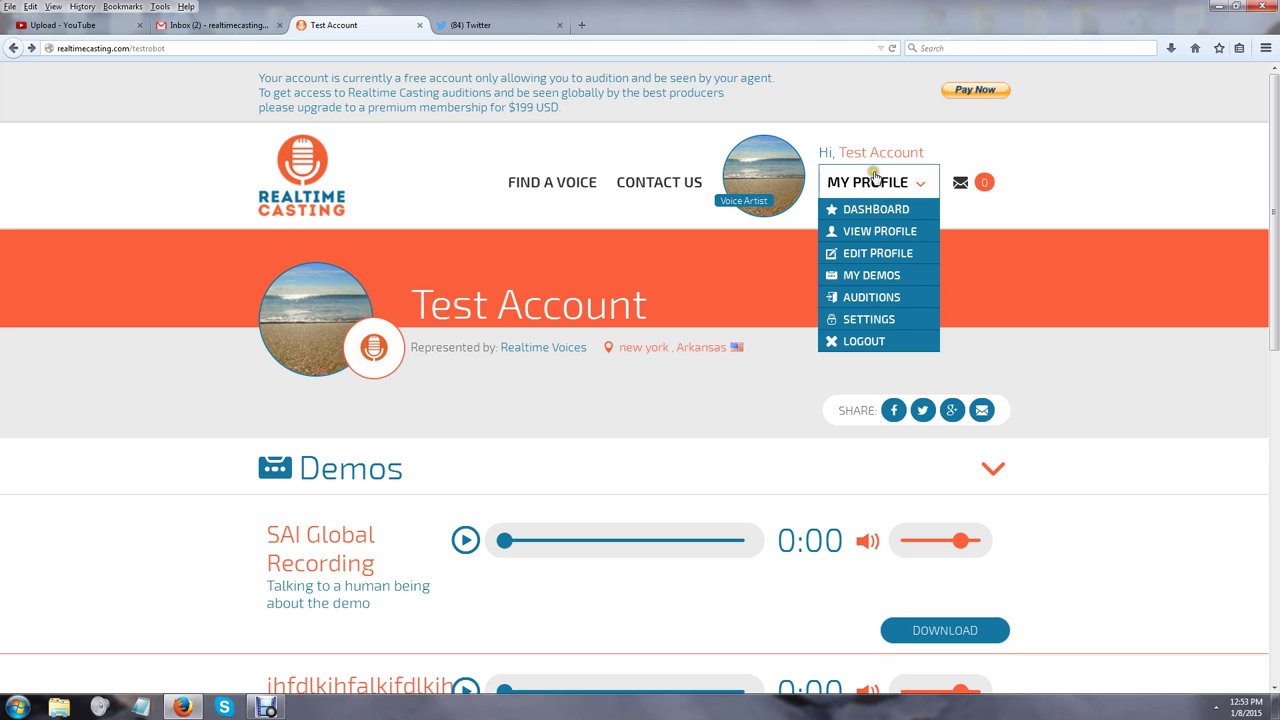
left_click(876, 320)
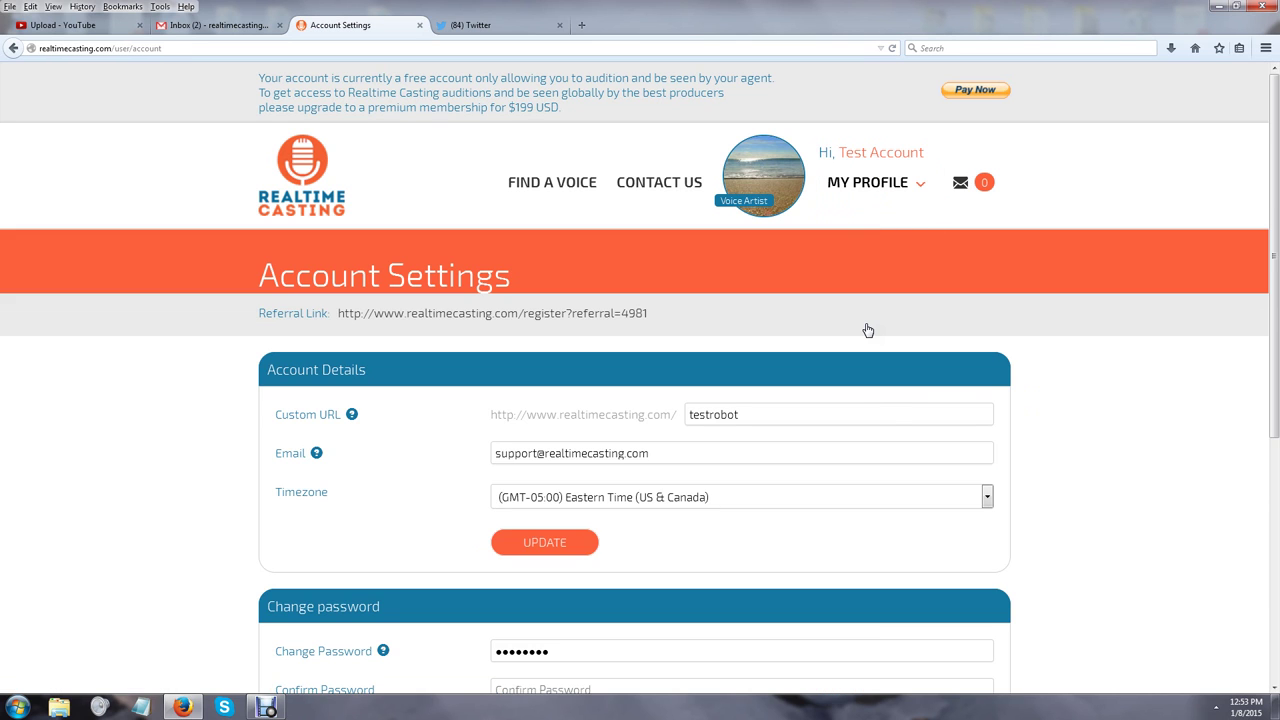
scroll(895, 435, "down", 2)
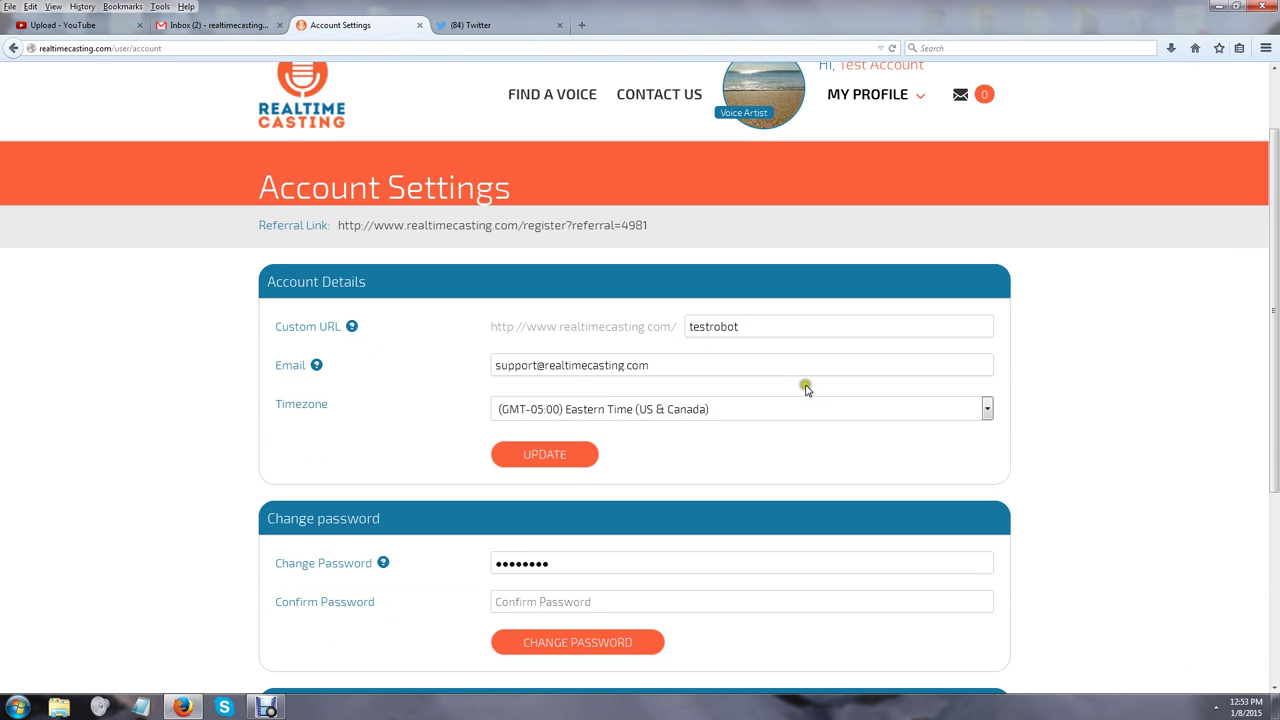
left_click(660, 367)
left_click_drag(660, 367, 466, 386)
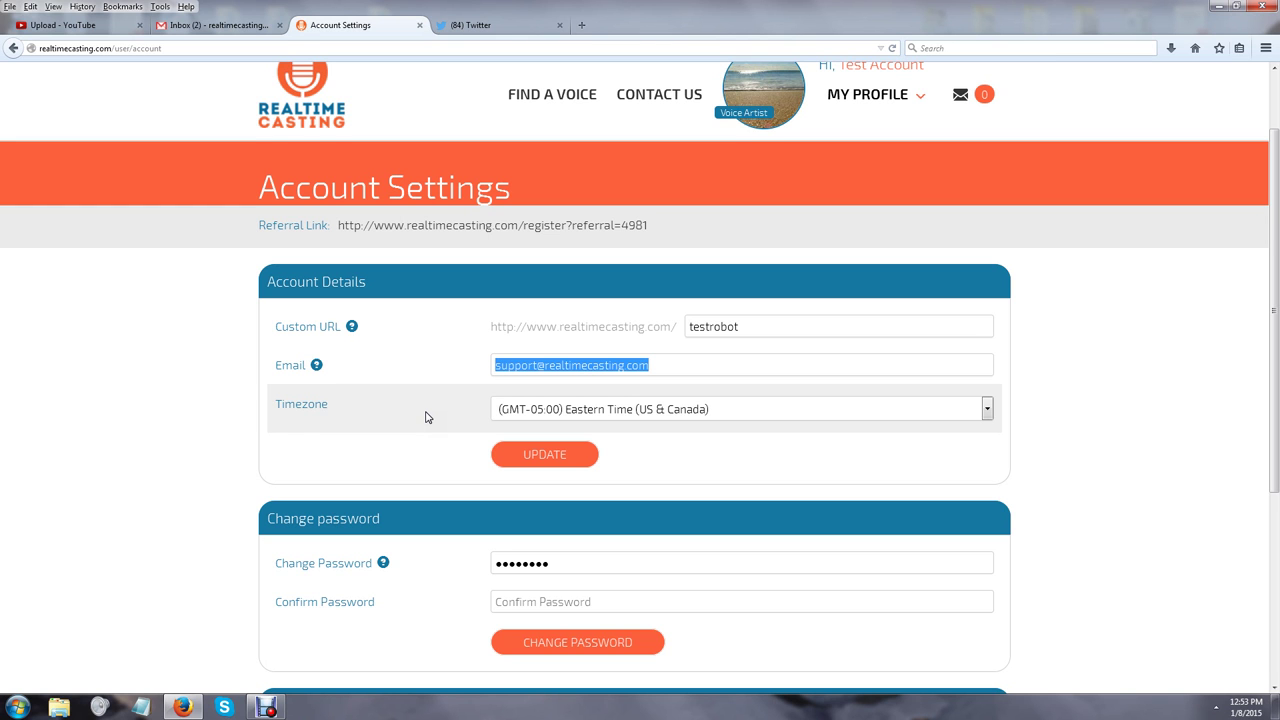
Dismiss the Windows colour-scheme prompt and set Newsletters notifications to Yes
scroll(297, 446, "down", 3)
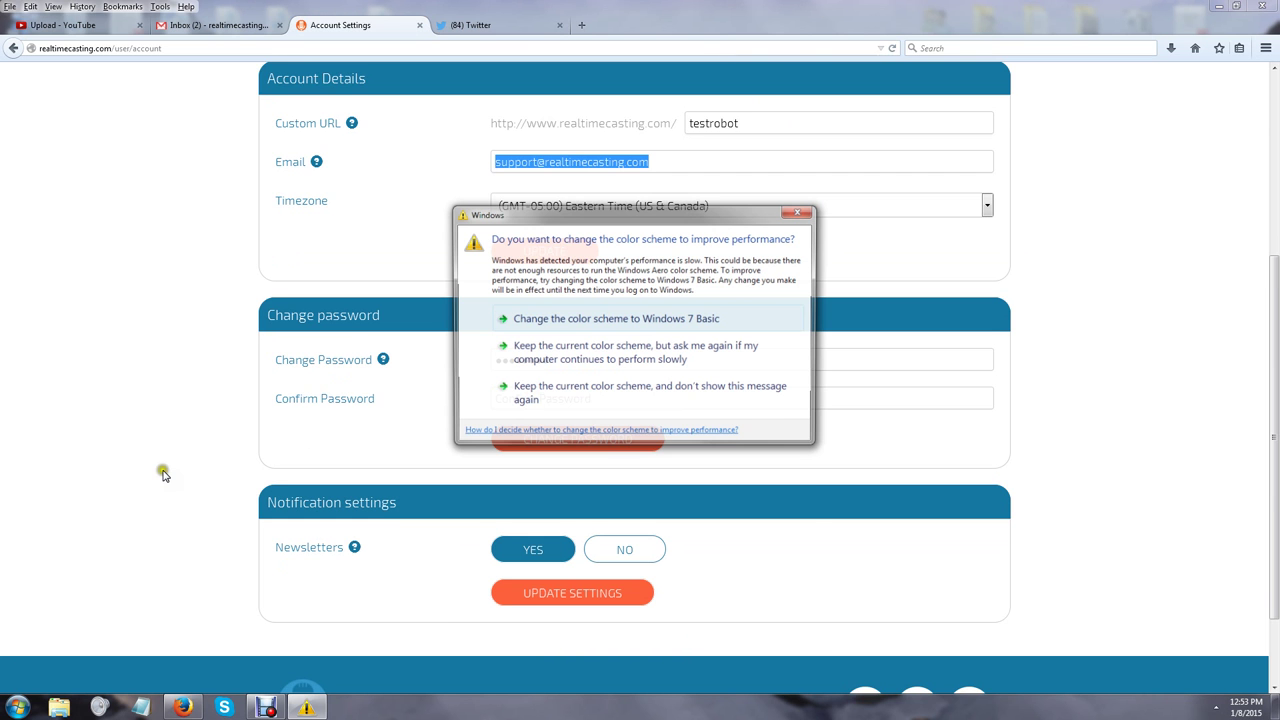
left_click(800, 211)
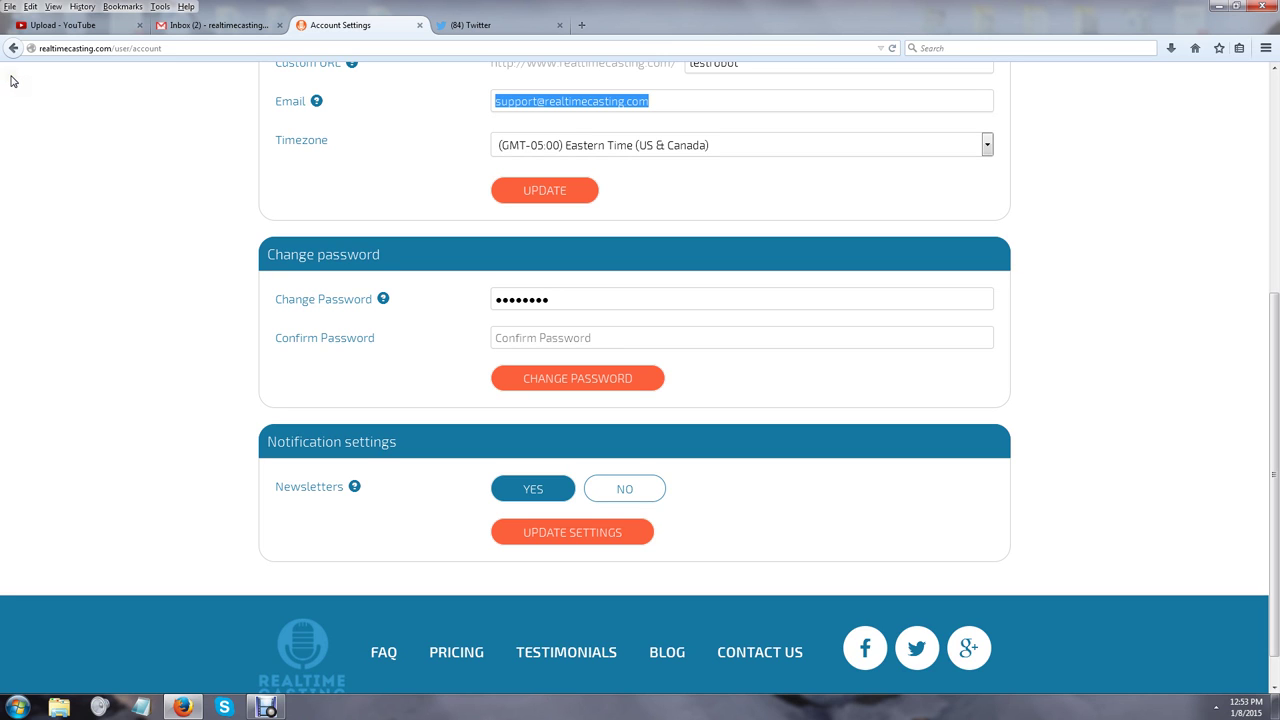
left_click(103, 113)
left_click(508, 497)
scroll(73, 298, "up", 5)
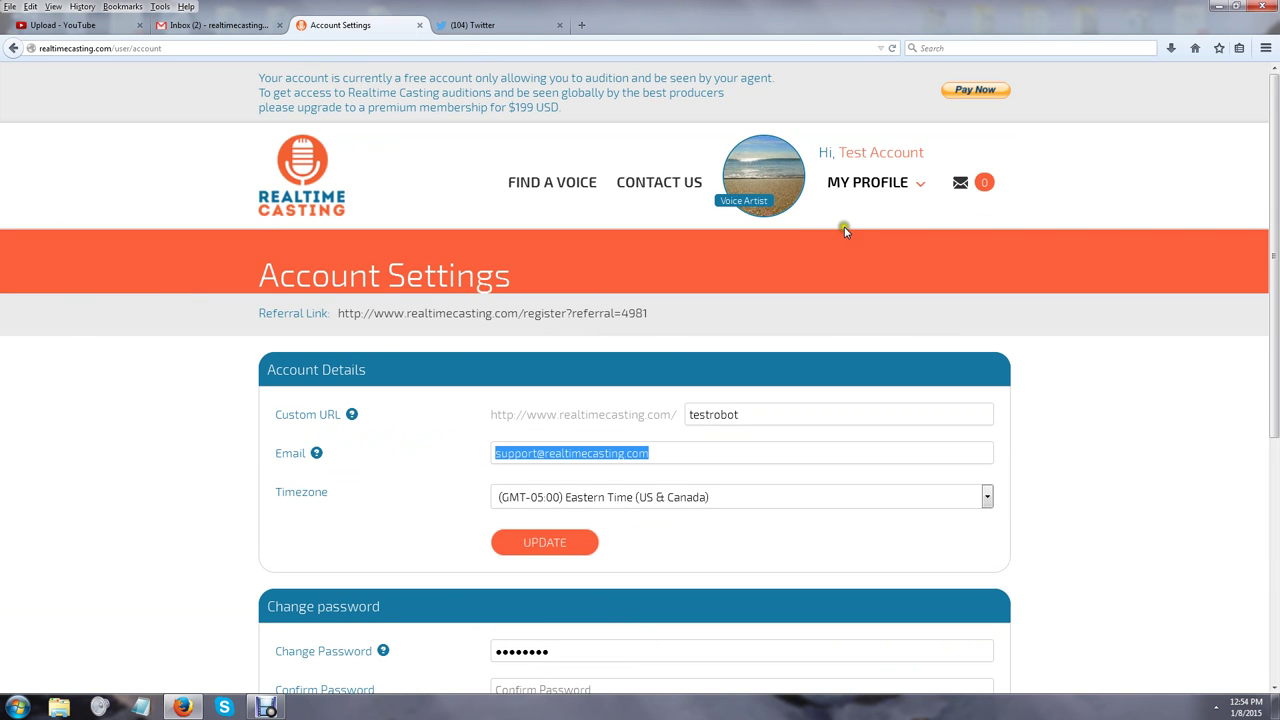
left_click(849, 196)
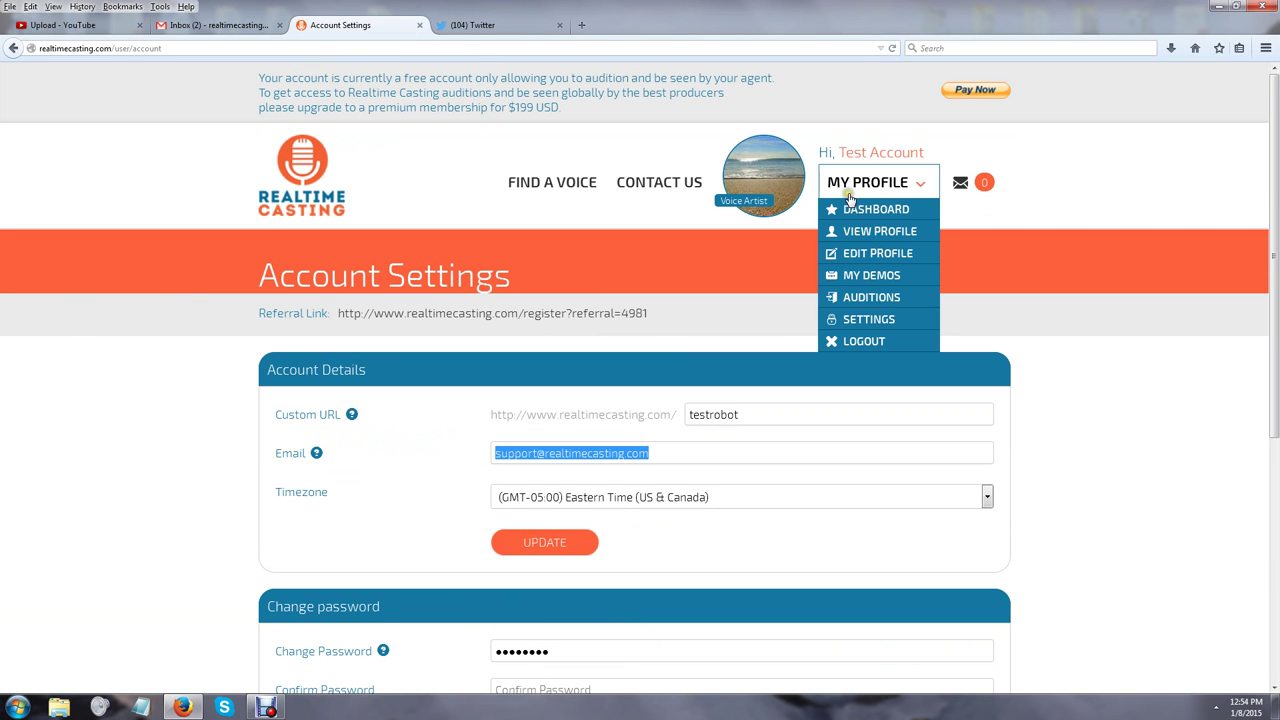
left_click(877, 340)
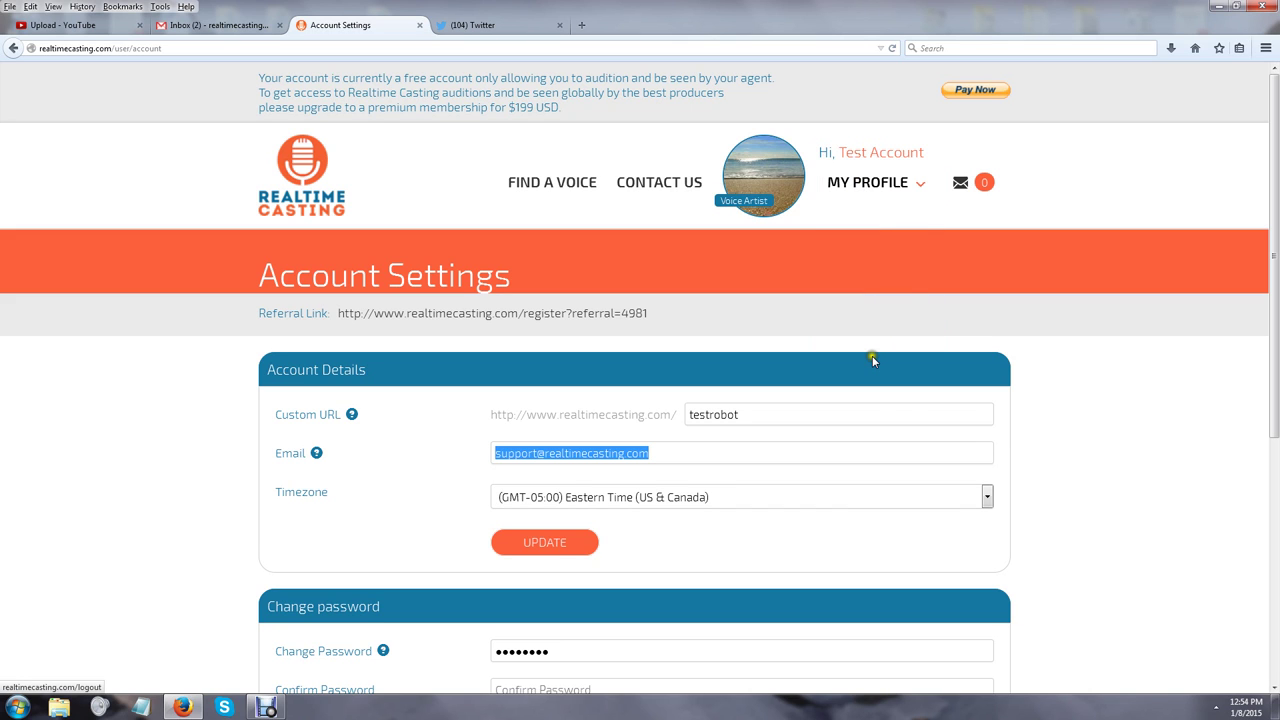
mouse_move(866, 186)
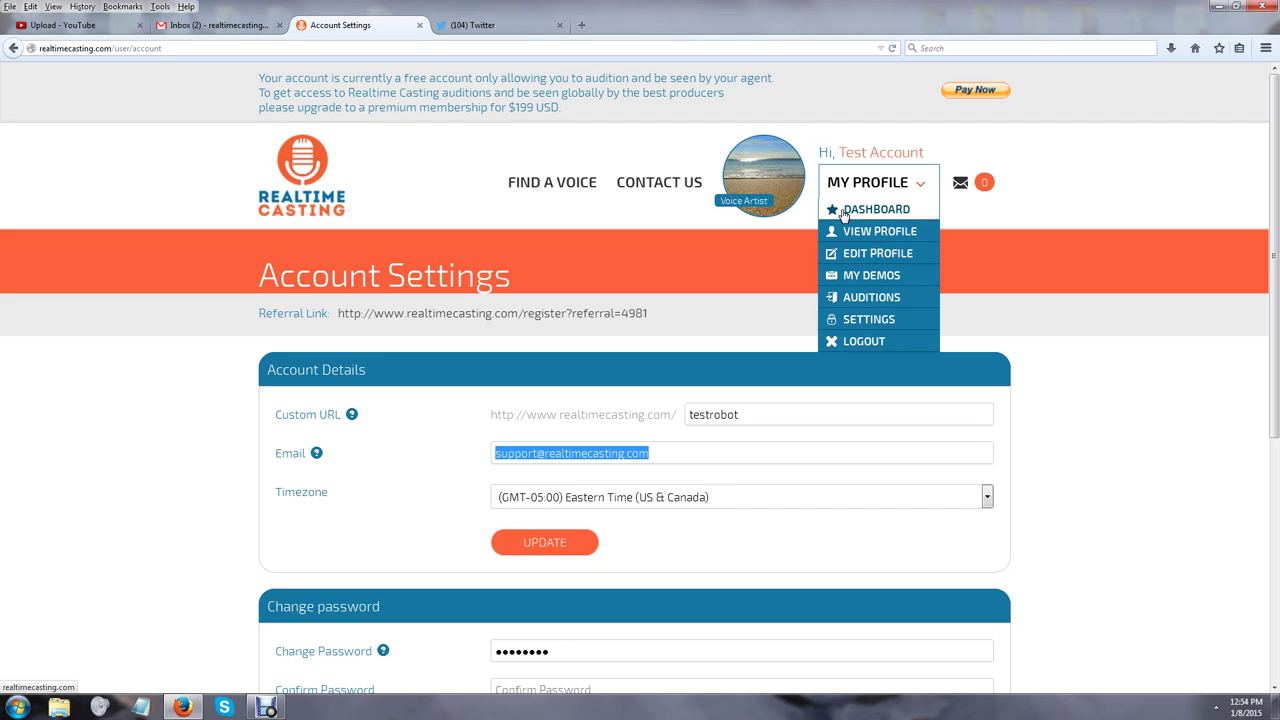